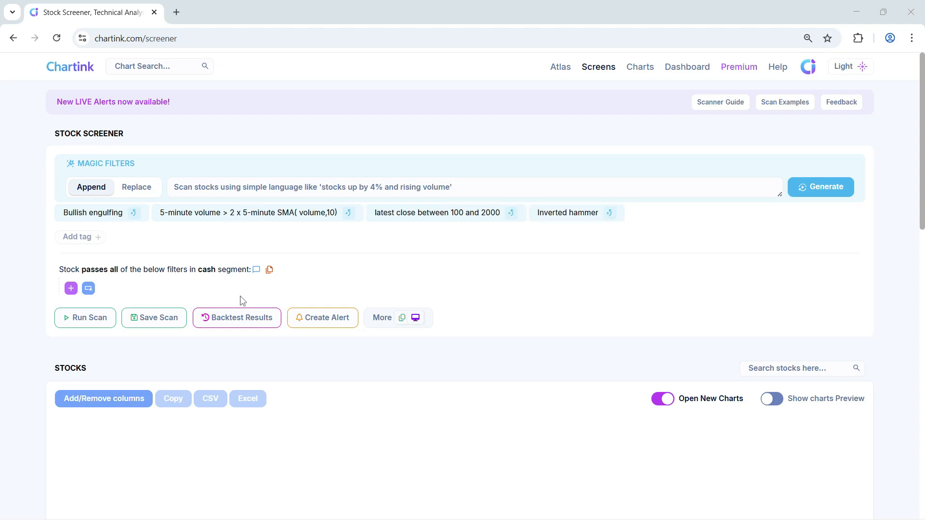
# Browse the available filter measures, examining the Profit & Loss, balance sheet, Key financial ratios and Cash flow fields
pyautogui.click(71, 288)
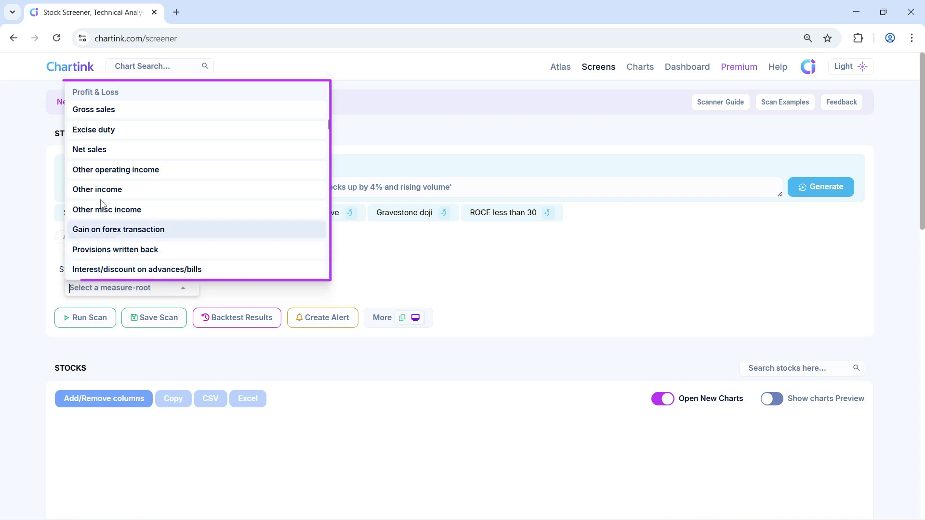
pyautogui.scroll(-10, 149, 130)
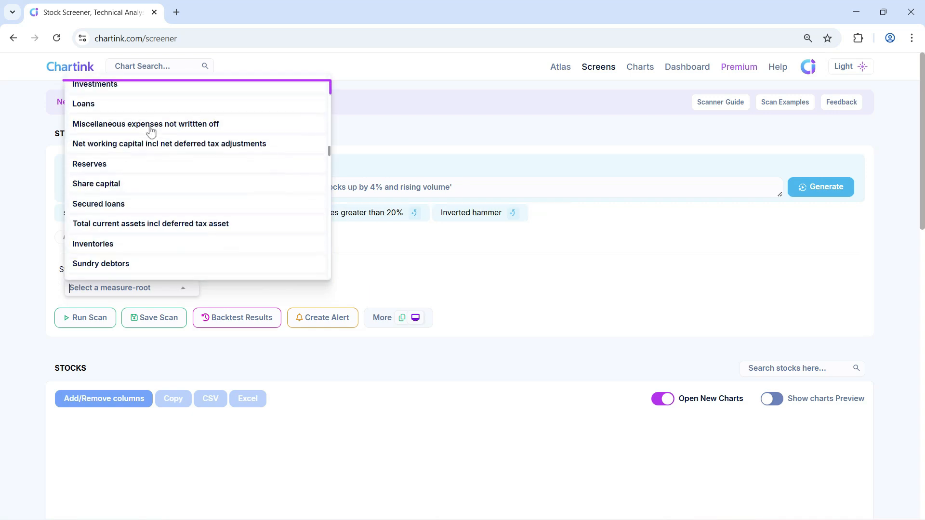
pyautogui.scroll(2, 151, 131)
pyautogui.scroll(-5, 136, 164)
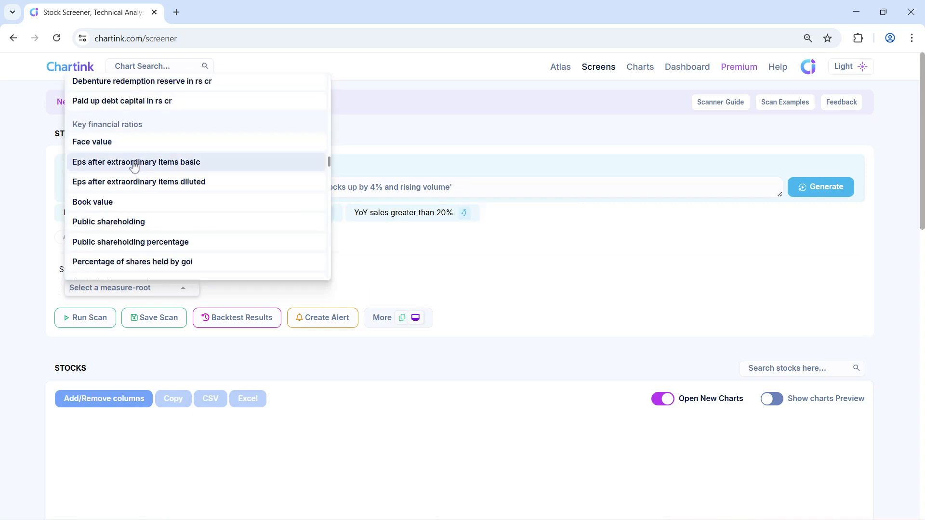
pyautogui.scroll(-5, 142, 159)
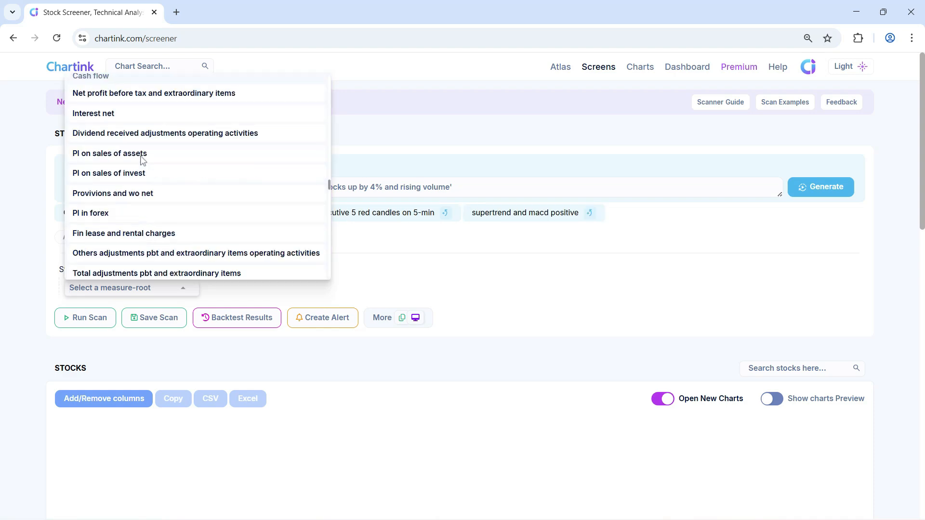
pyautogui.scroll(1, 143, 159)
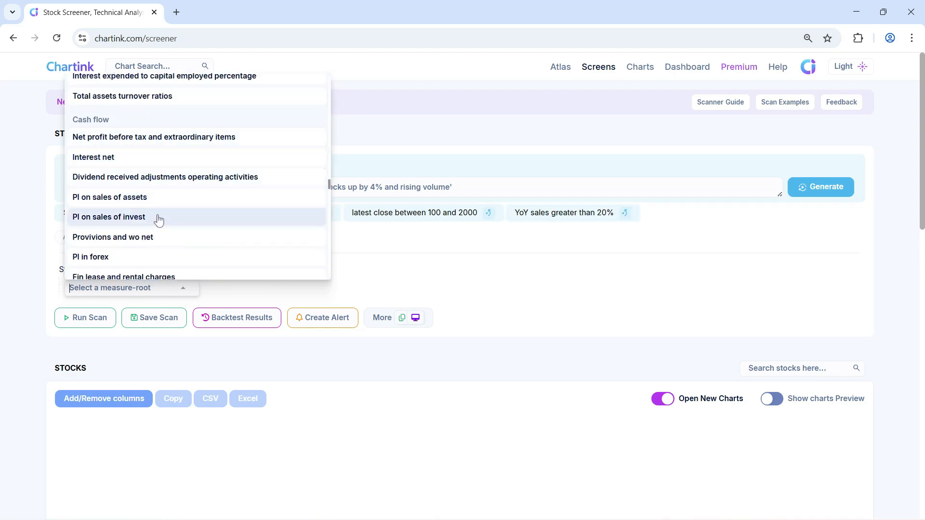
pyautogui.scroll(5, 196, 227)
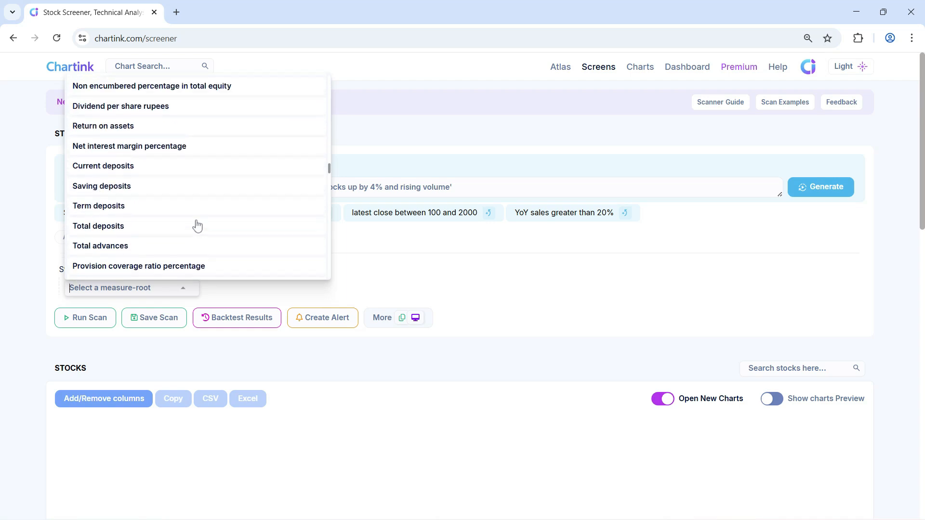
pyautogui.scroll(4, 197, 226)
pyautogui.click(377, 264)
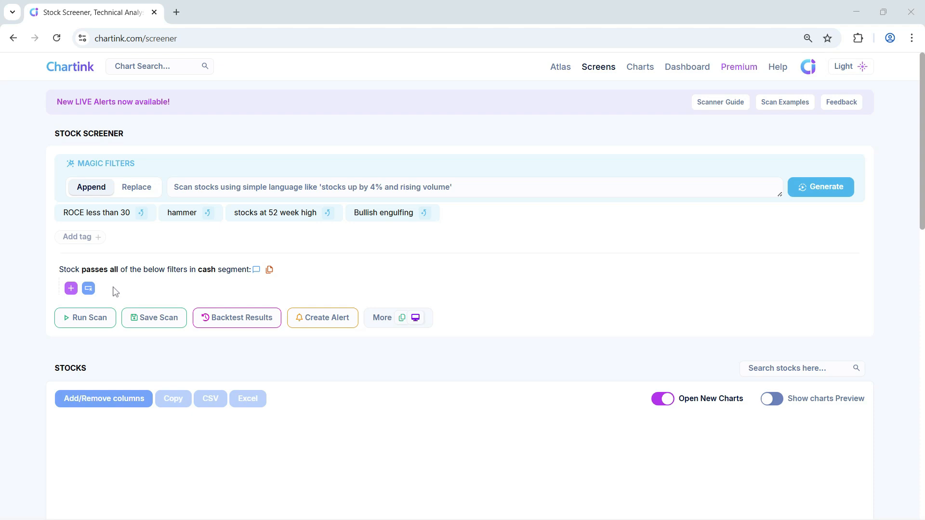
# Add a filter requiring quarterly Net profit/reported profit after tax to be Greater than the same measure 4 quarters ago
pyautogui.click(73, 292)
pyautogui.write('net profit/')
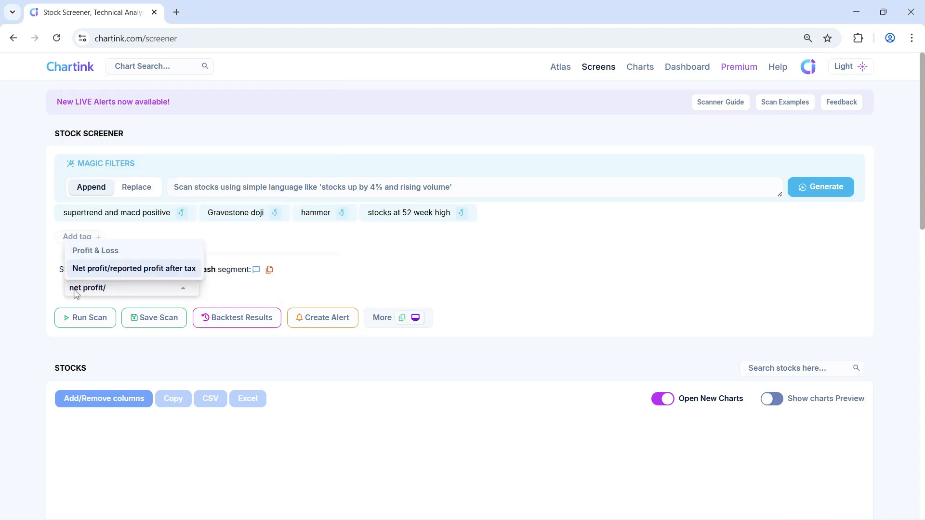
pyautogui.click(138, 272)
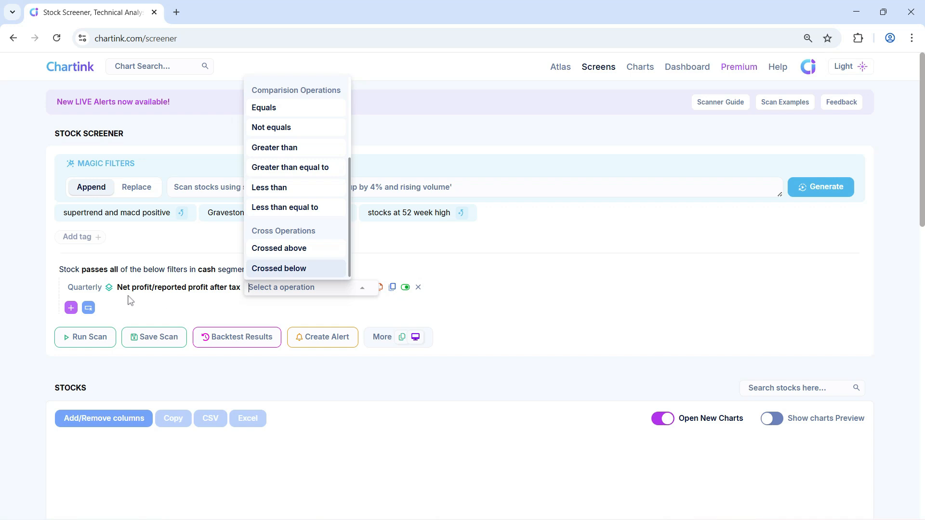
pyautogui.click(300, 148)
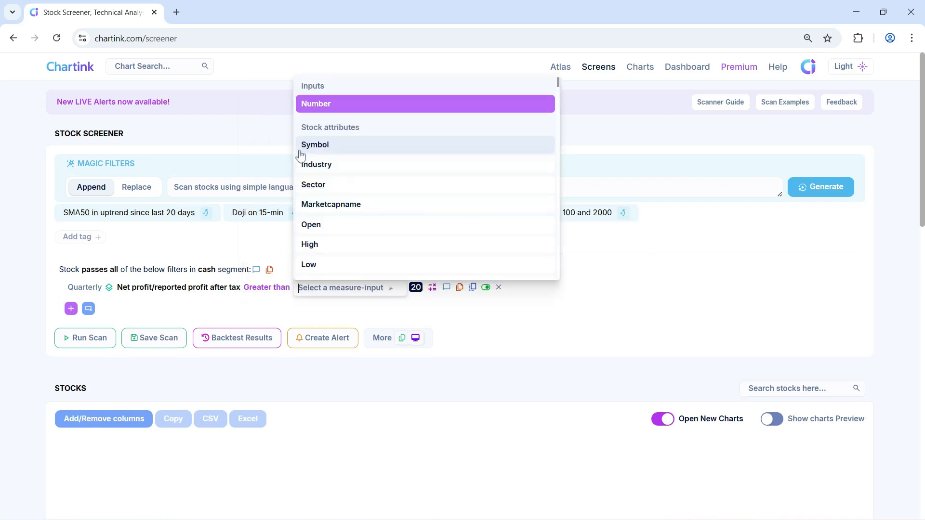
pyautogui.write('net profit/')
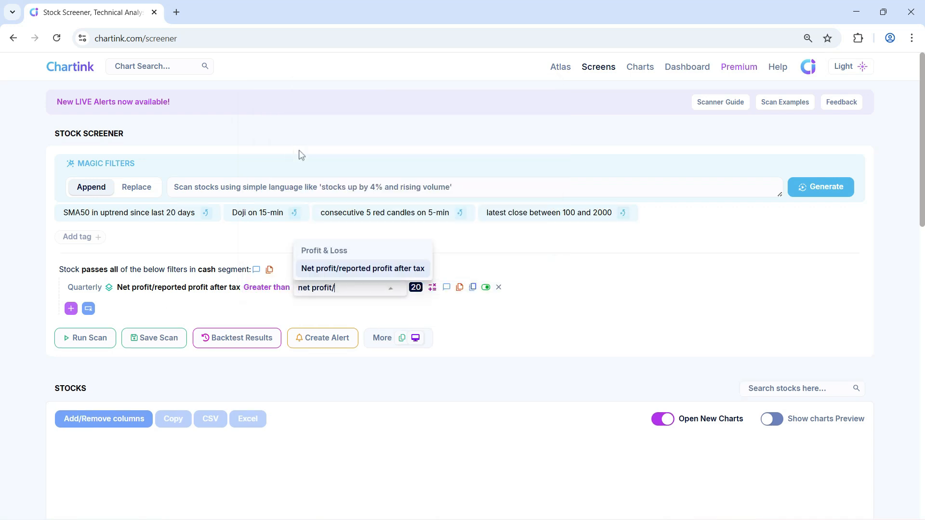
pyautogui.click(355, 268)
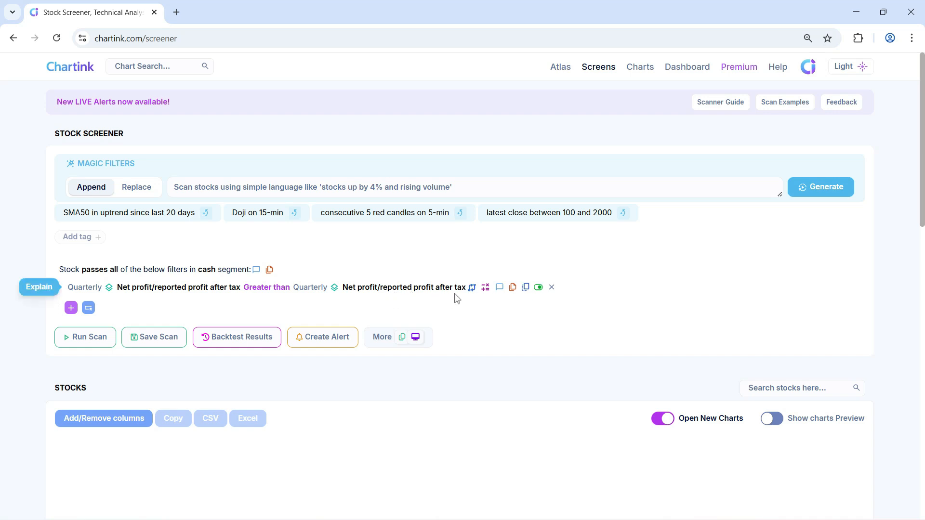
pyautogui.click(316, 289)
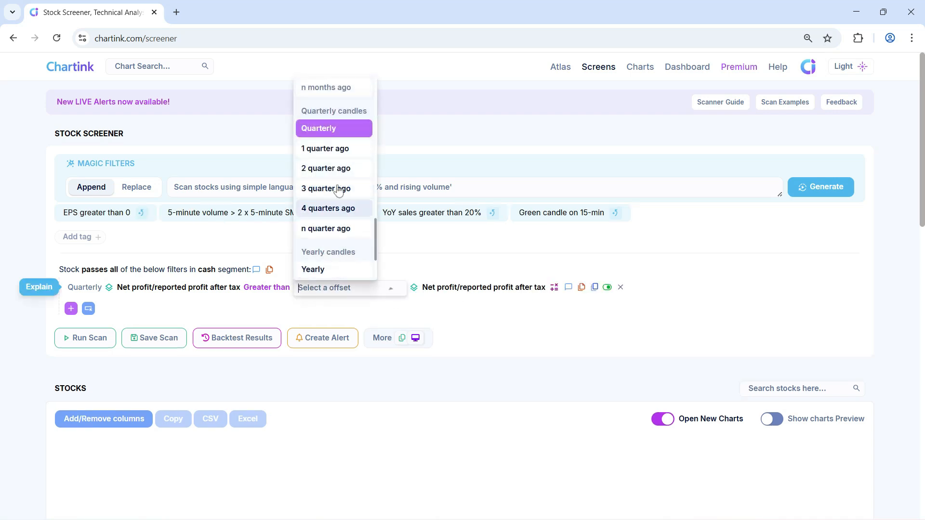
pyautogui.click(324, 209)
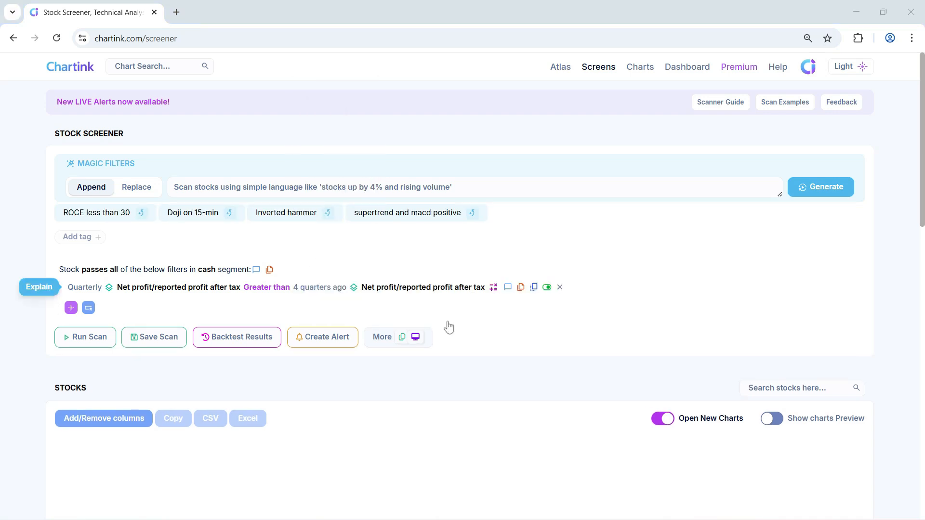
# Start a second filter on Net sales and set its offset to Yearly
pyautogui.click(72, 311)
pyautogui.write('sales')
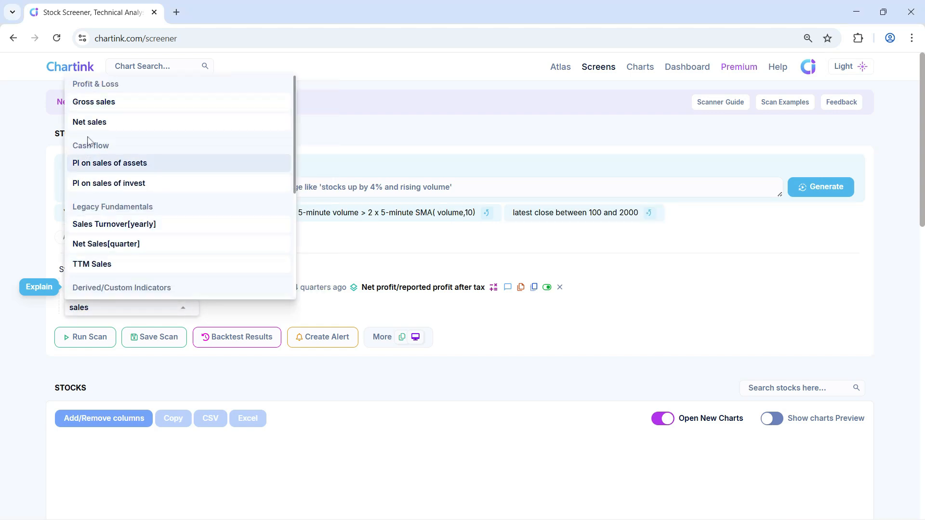
pyautogui.click(106, 123)
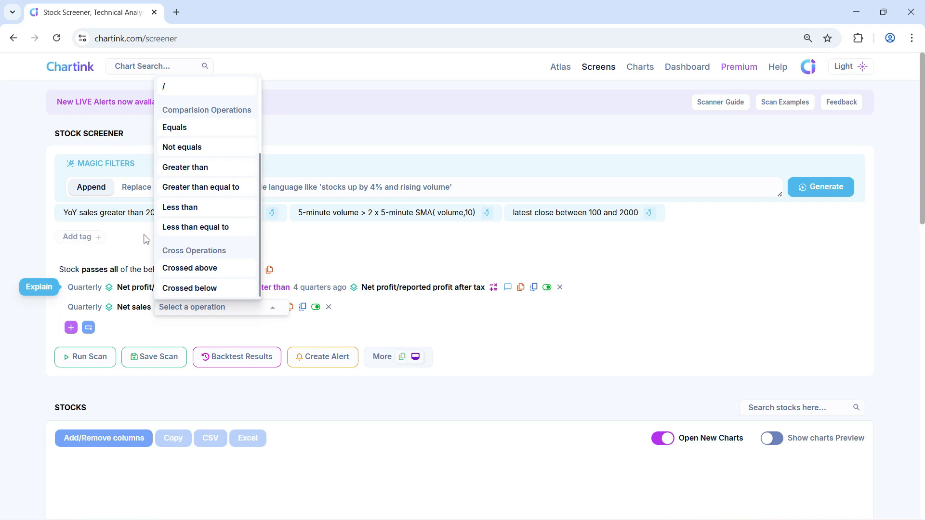
pyautogui.click(139, 328)
pyautogui.click(85, 307)
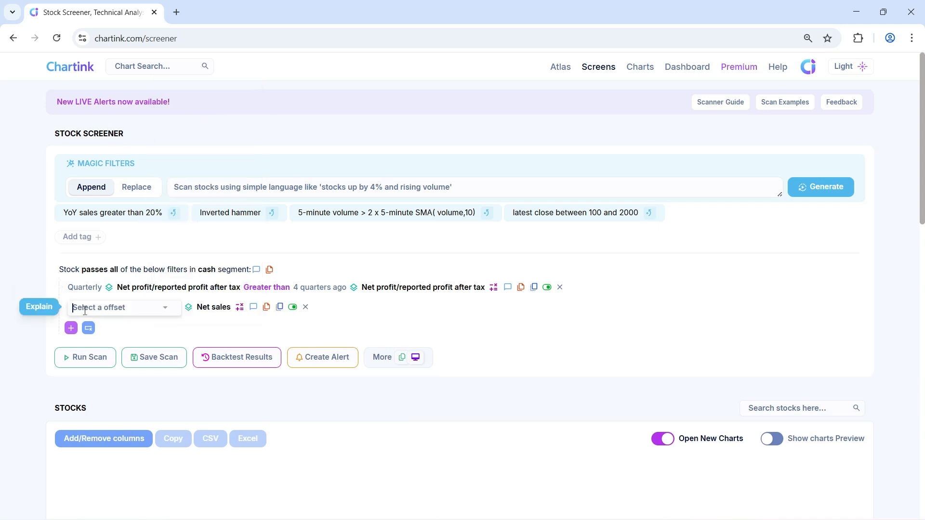
pyautogui.click(86, 266)
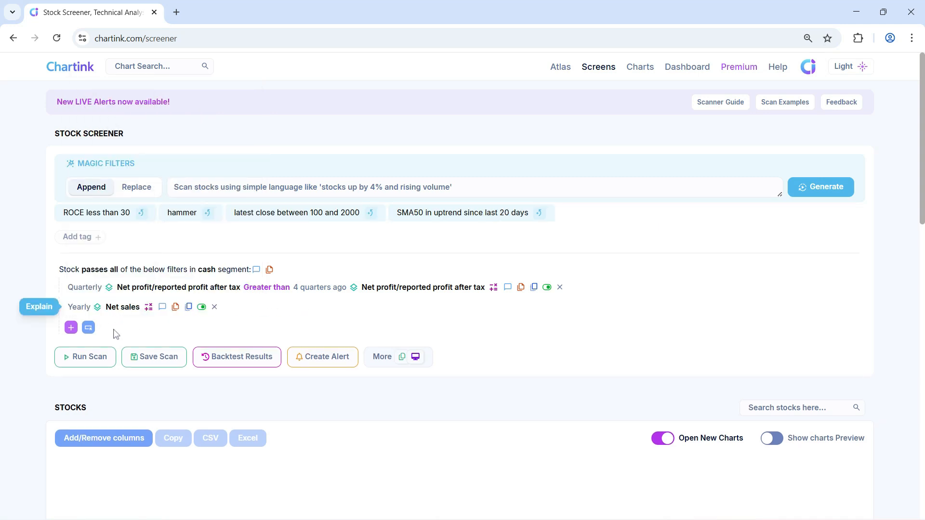
# Complete the yearly Net sales filter with the condition Greater than Net sales 1 year ago
pyautogui.click(148, 309)
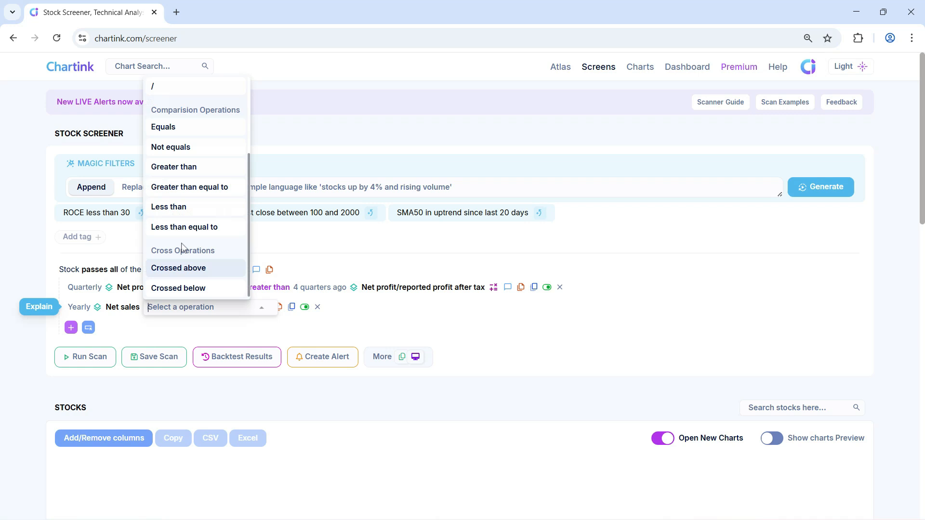
pyautogui.click(184, 168)
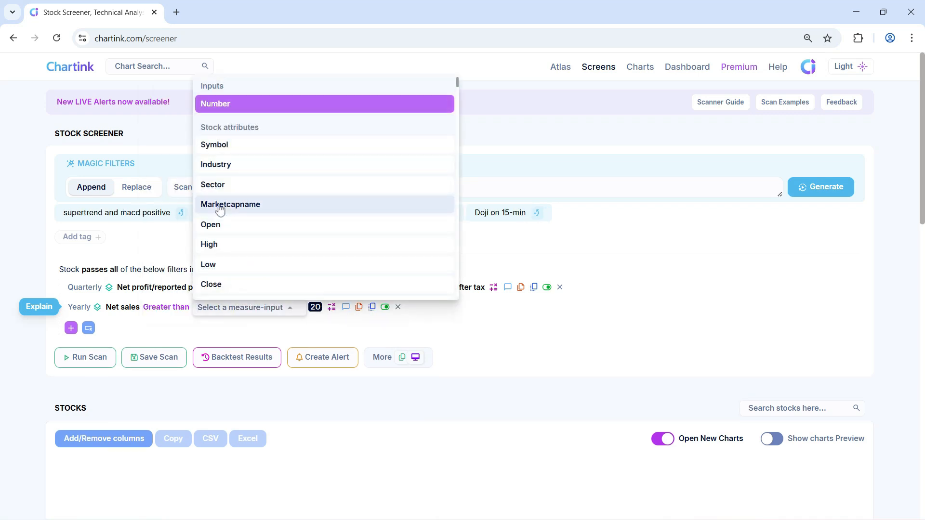
pyautogui.write('net')
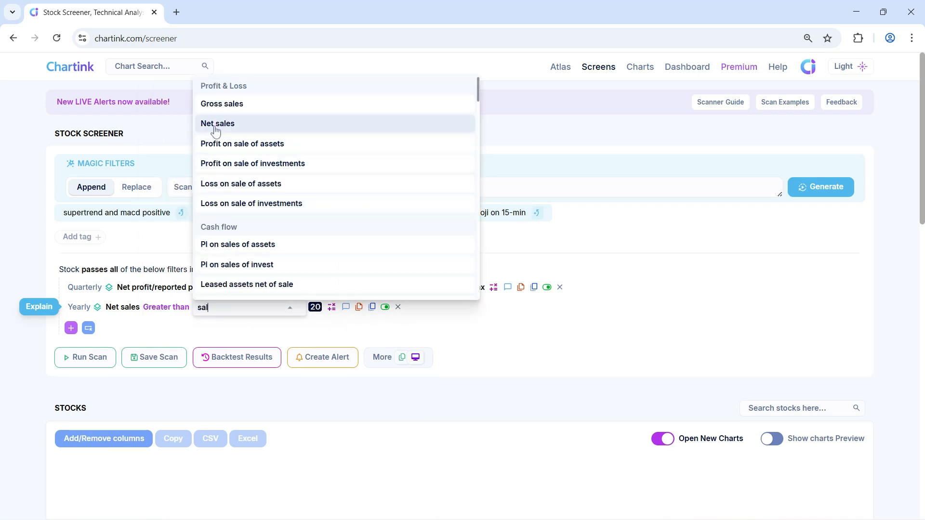
pyautogui.click(217, 123)
pyautogui.click(211, 308)
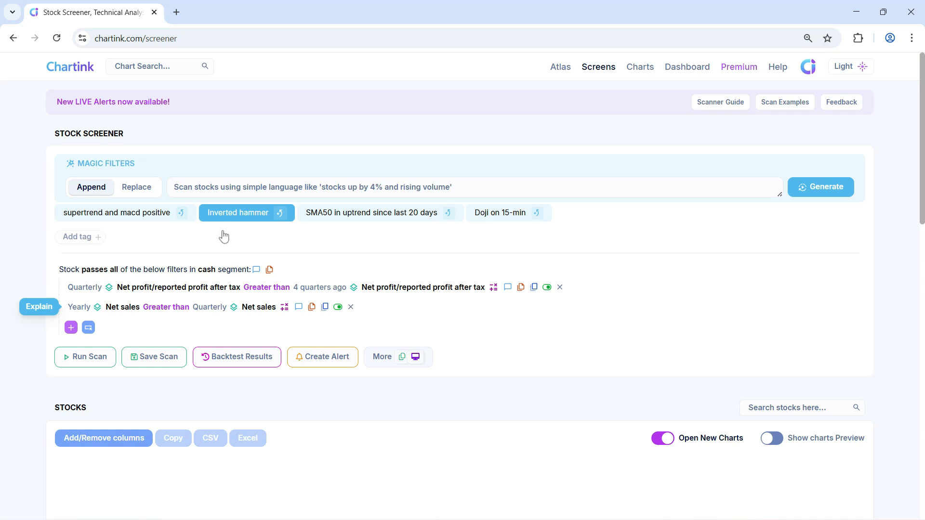
pyautogui.click(219, 290)
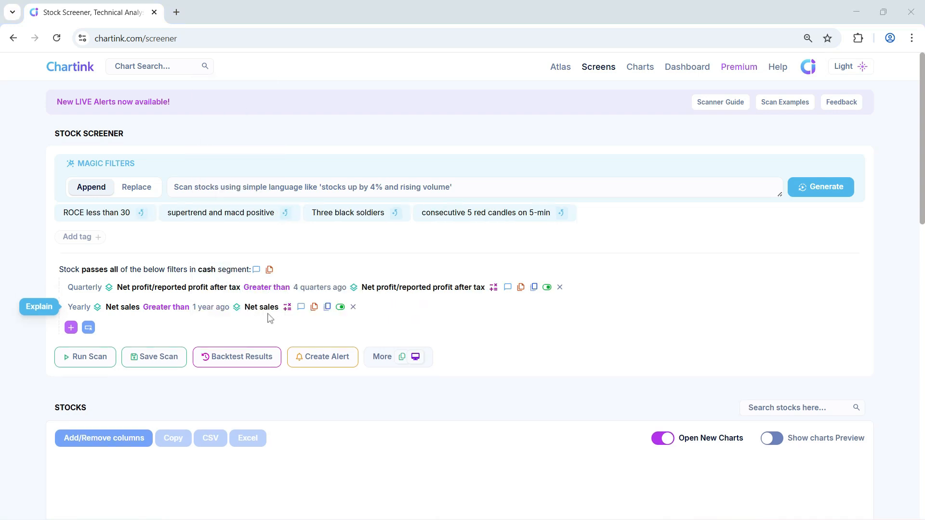
# Try switching the consolidated/standalone data type of the 1 year ago Net sales measure
pyautogui.click(236, 307)
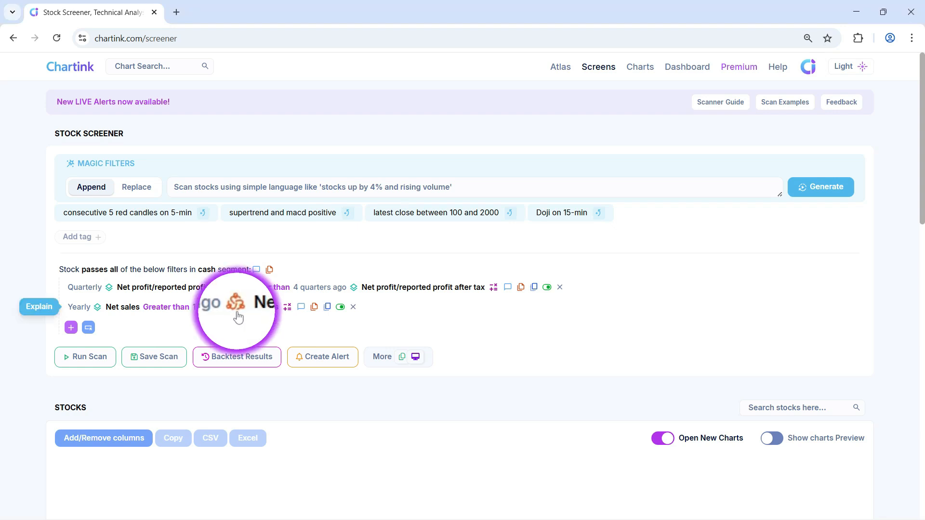
pyautogui.click(236, 308)
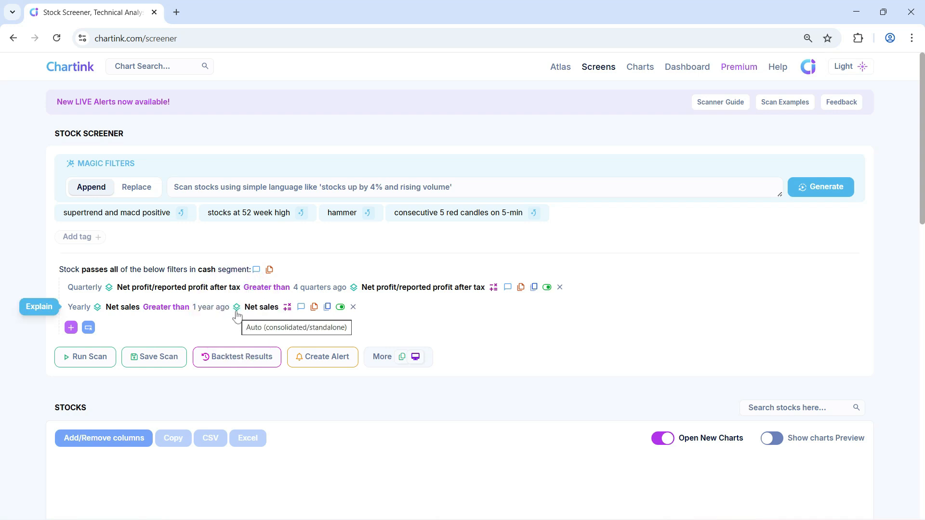
pyautogui.click(237, 312)
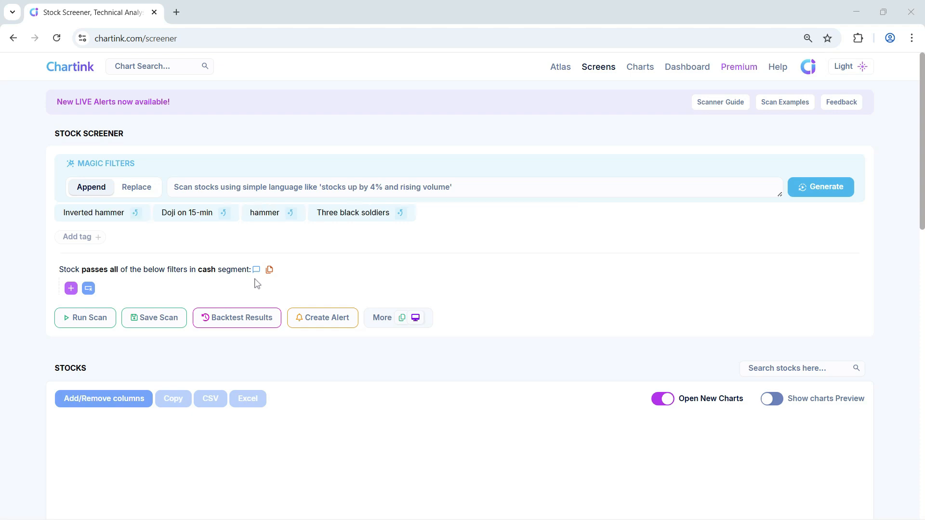
# Add a Count(duration, filter) function as a new filter and set its offset to Quarterly
pyautogui.click(71, 289)
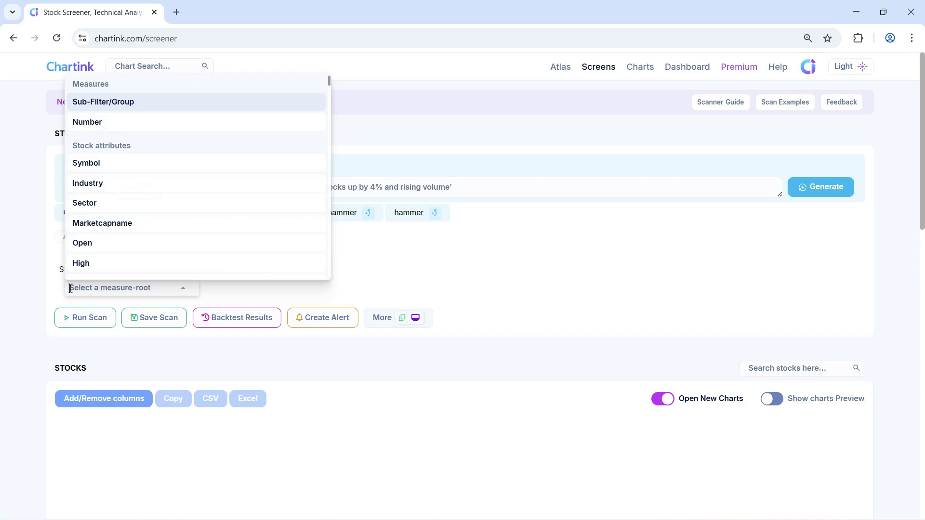
pyautogui.write('c')
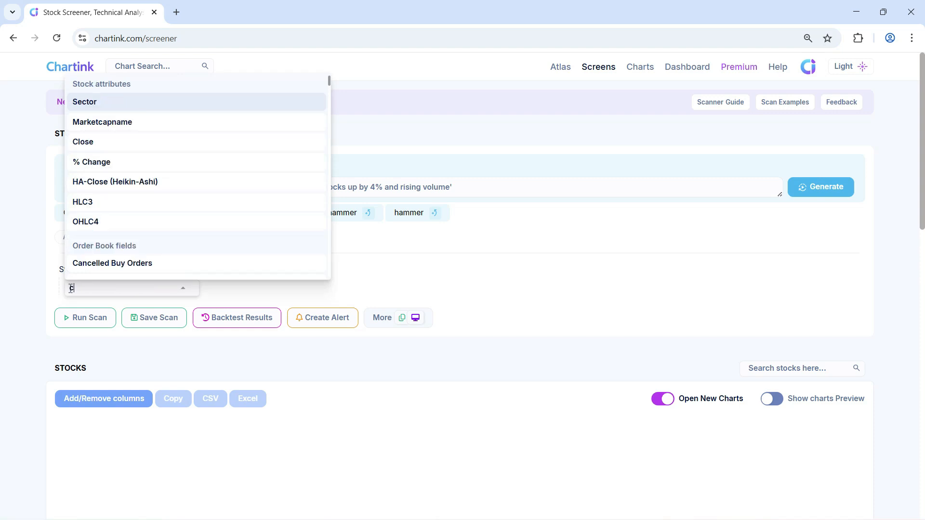
pyautogui.write('ou')
pyautogui.click(135, 144)
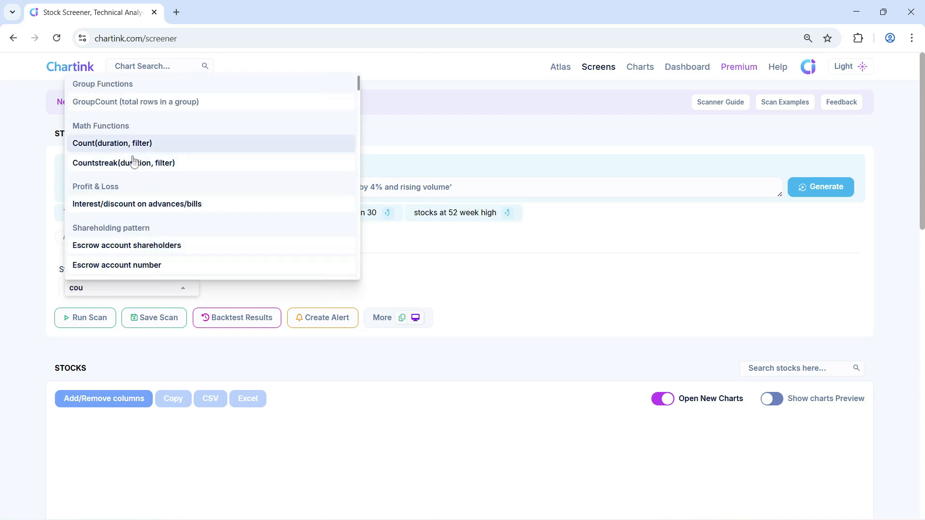
pyautogui.click(76, 289)
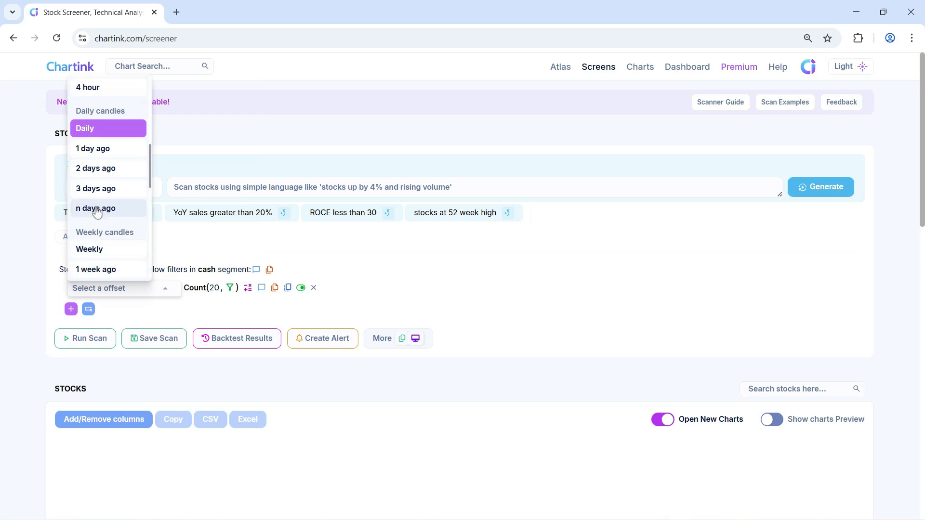
pyautogui.scroll(-3, 95, 222)
pyautogui.scroll(-3, 98, 224)
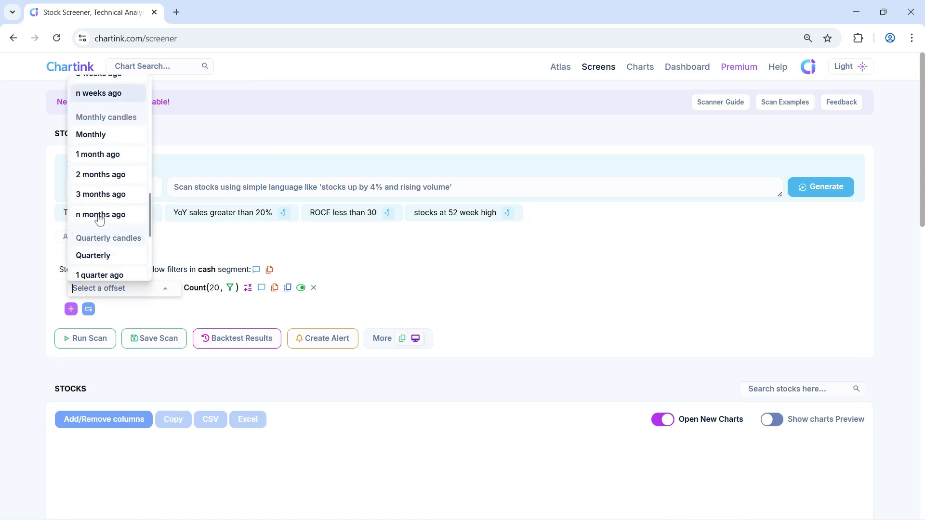
pyautogui.click(97, 249)
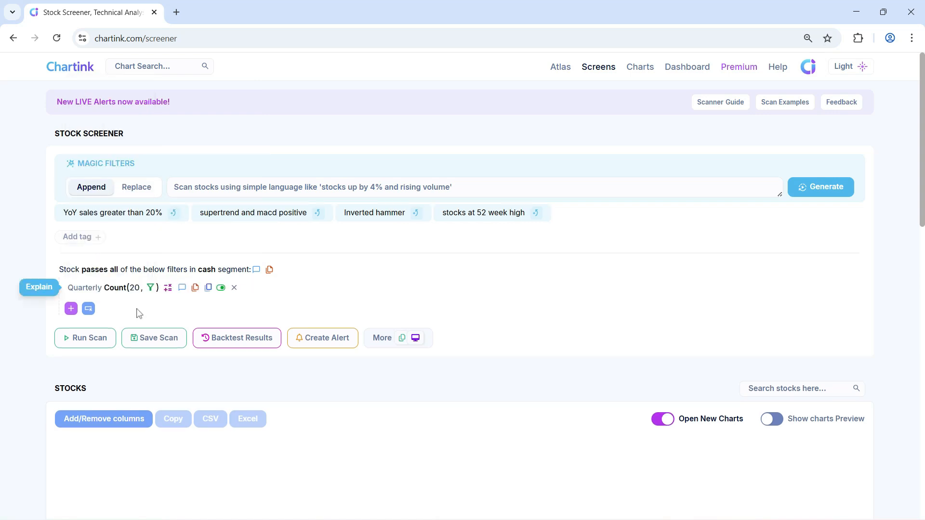
# Set the duration of the quarterly Count function to 4
pyautogui.click(139, 289)
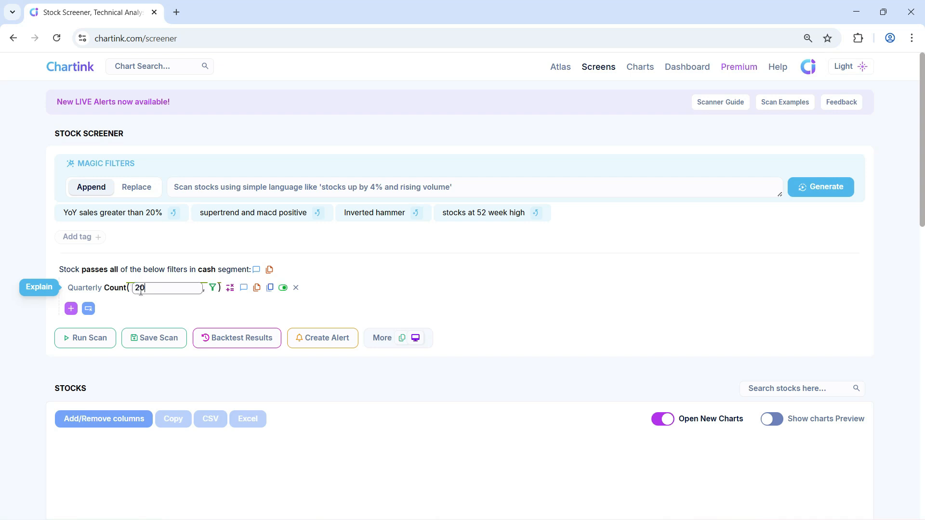
pyautogui.moveTo(147, 288); pyautogui.dragTo(140, 285)
pyautogui.write('4')
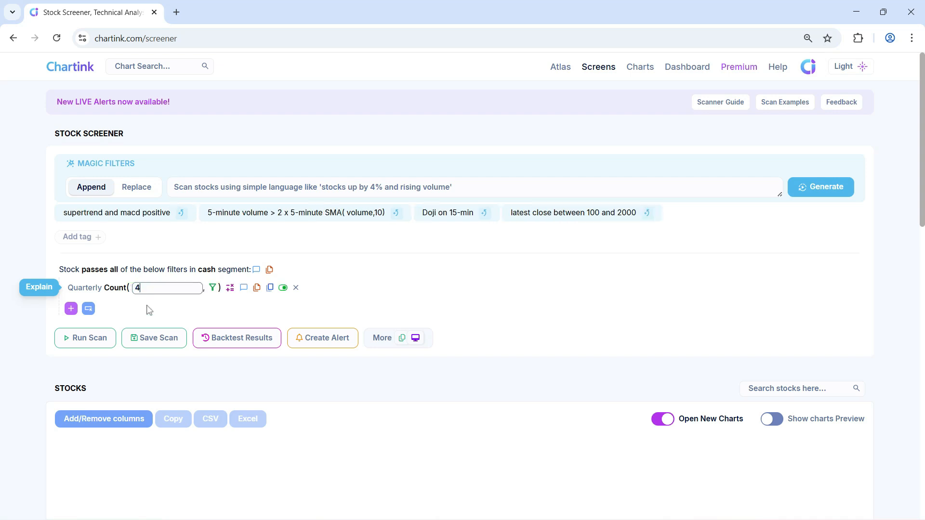
pyautogui.click(149, 310)
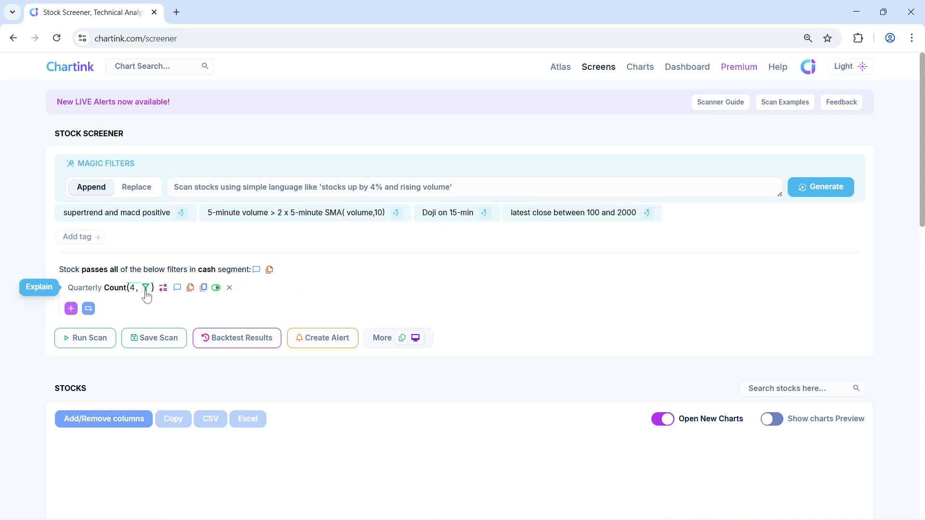
# Fill the Count function's filter with quarterly Gross sales Greater than Gross sales 1 quarter ago
pyautogui.click(146, 288)
pyautogui.write('gross')
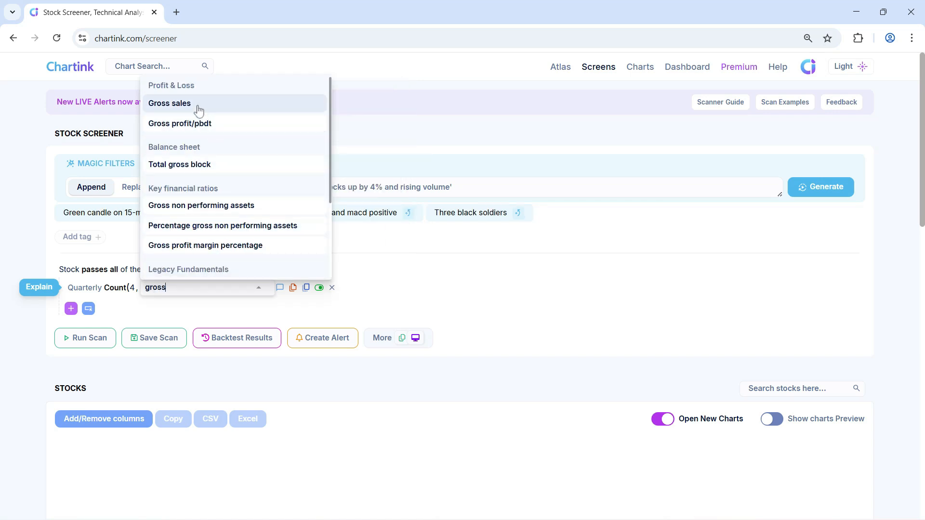
pyautogui.click(213, 247)
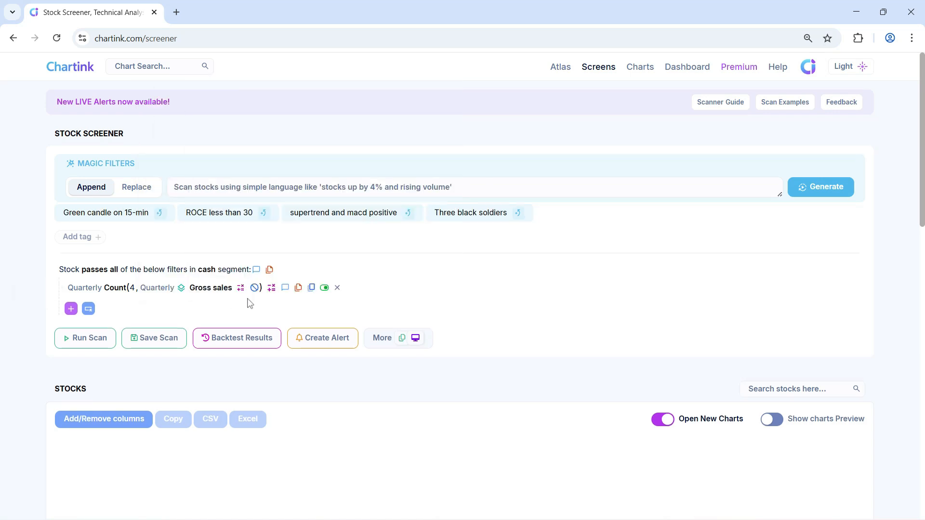
pyautogui.press('Return')
pyautogui.scroll(-1, 265, 260)
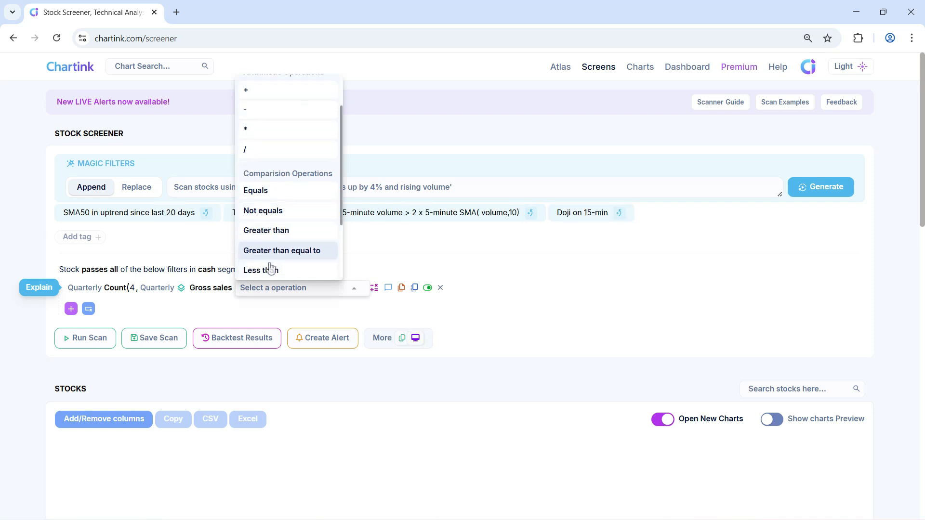
pyautogui.click(266, 225)
pyautogui.write('g')
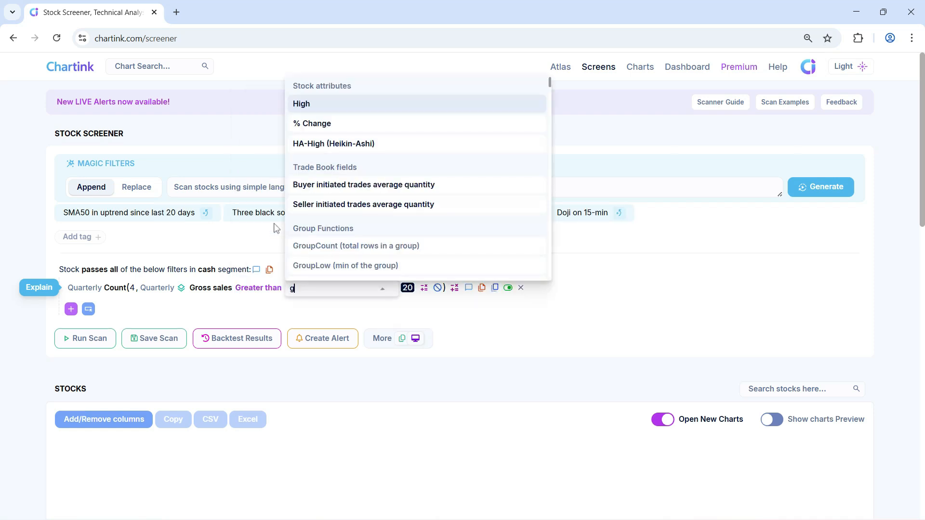
pyautogui.write('ross')
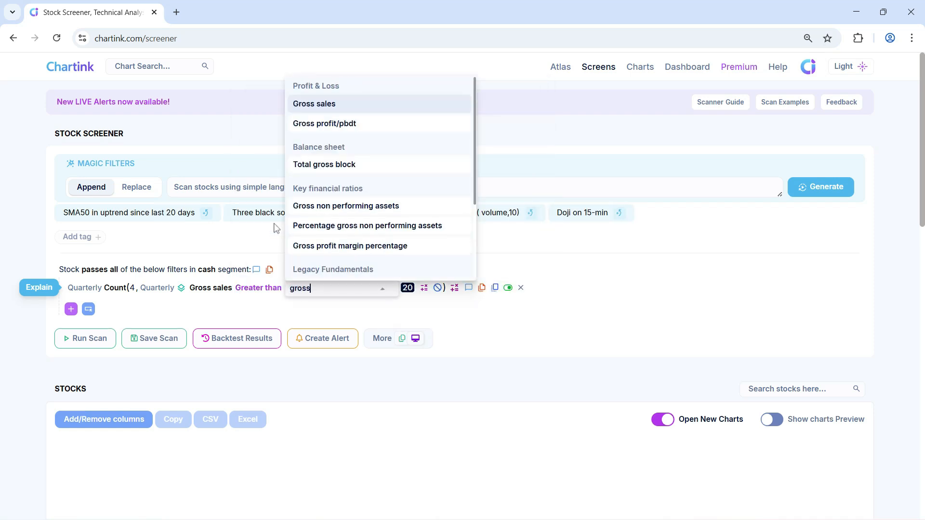
pyautogui.click(344, 109)
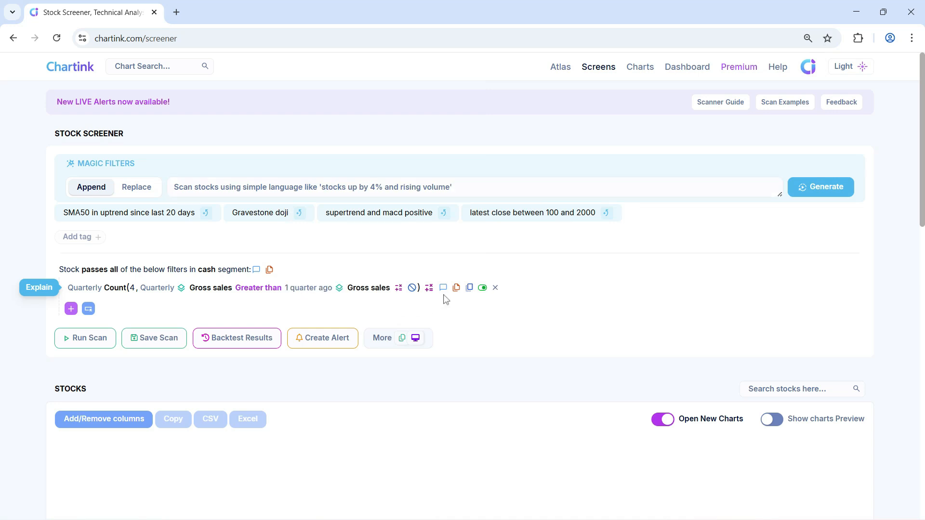
# Complete the quarterly Count filter with the condition Greater than equal to Number 4
pyautogui.click(428, 287)
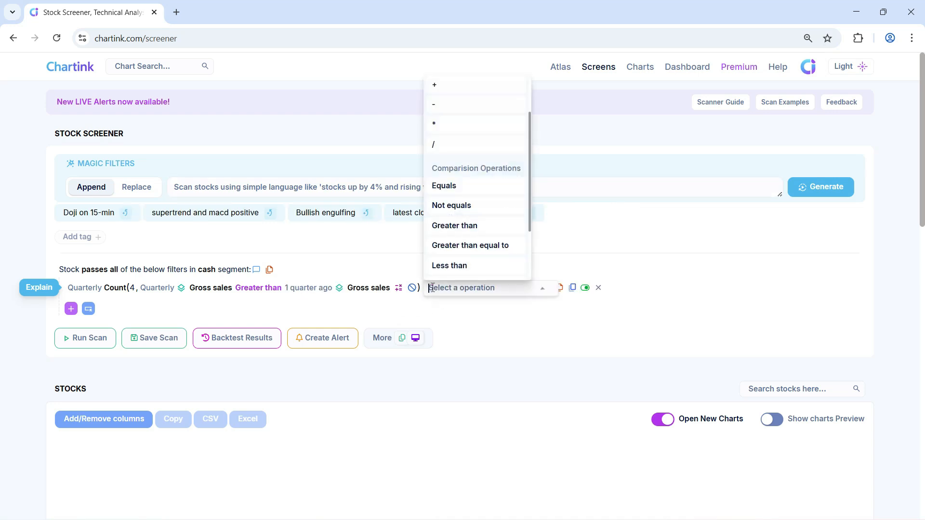
pyautogui.click(477, 251)
pyautogui.press('Return')
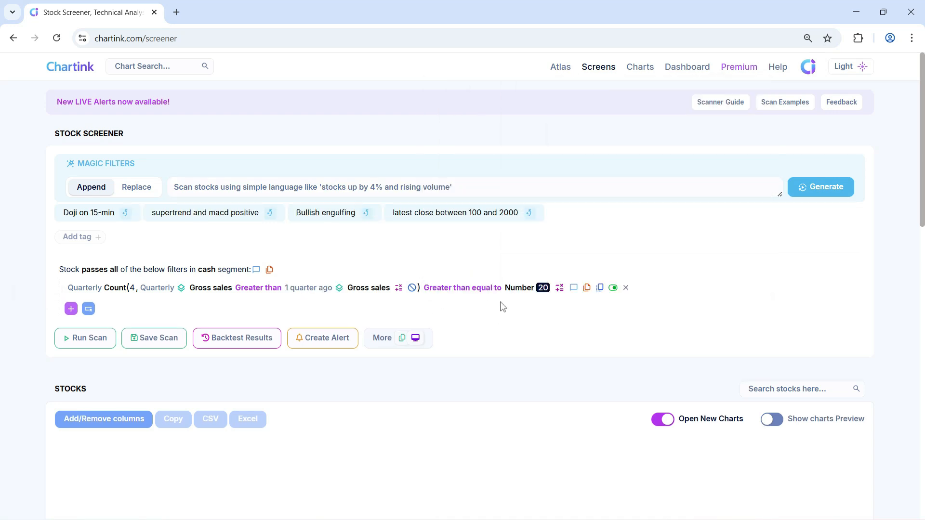
pyautogui.click(532, 289)
pyautogui.write('4')
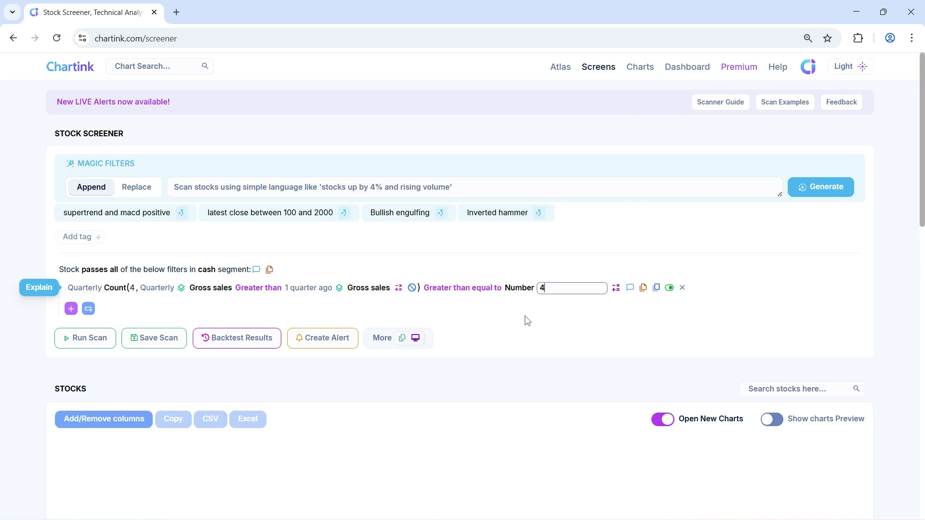
pyautogui.press('Return')
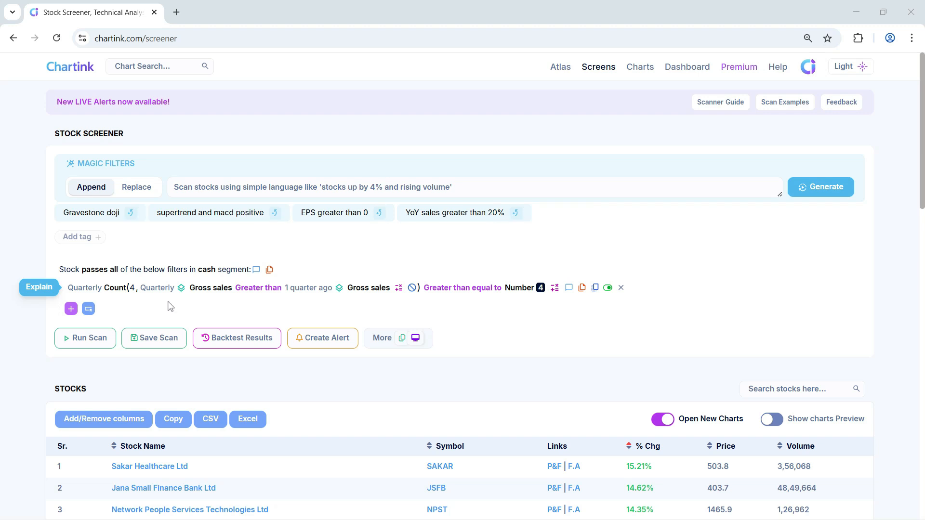
# Add a new filter that starts with the sum of yearly Secured loans and yearly Unsecured loans
pyautogui.click(71, 309)
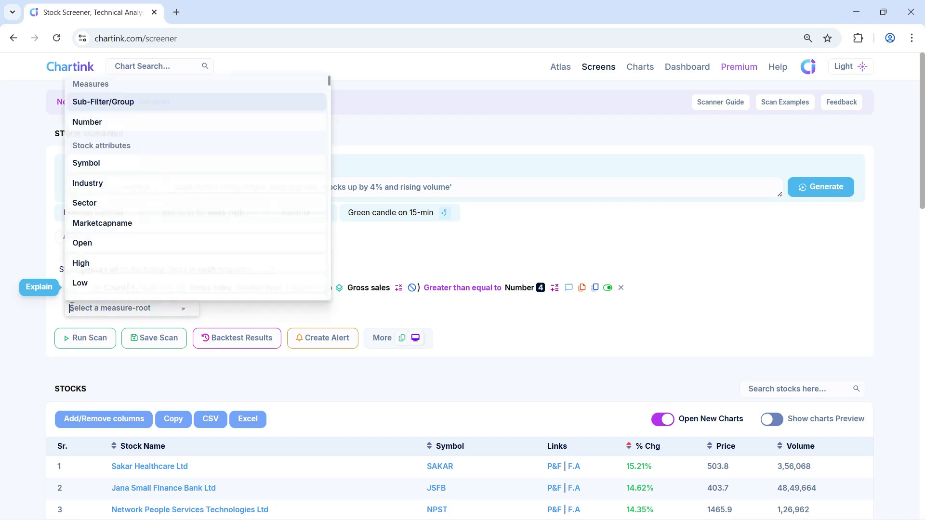
pyautogui.write('loans')
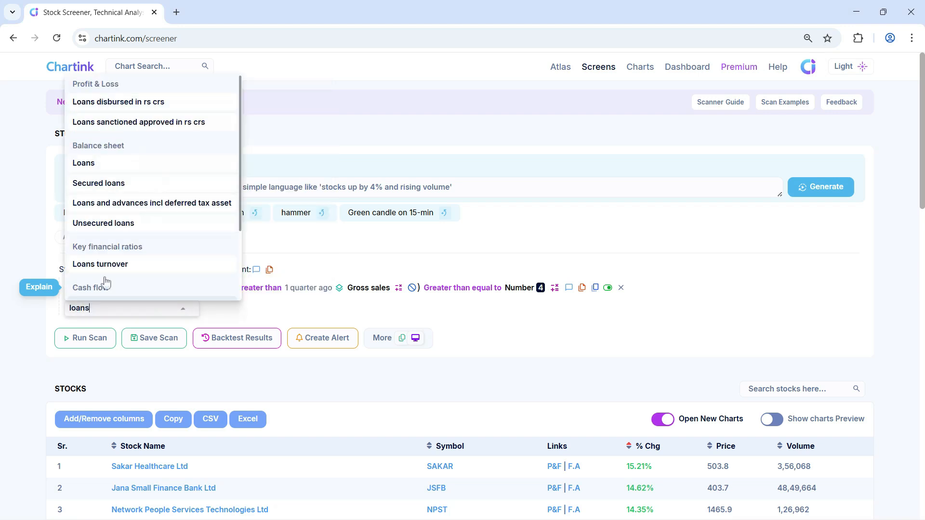
pyautogui.click(110, 185)
pyautogui.click(194, 92)
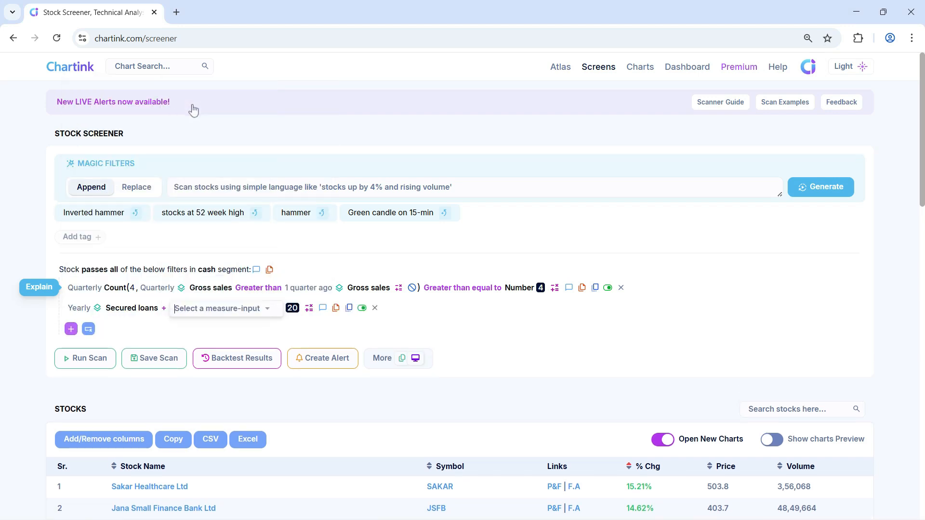
pyautogui.write('loans')
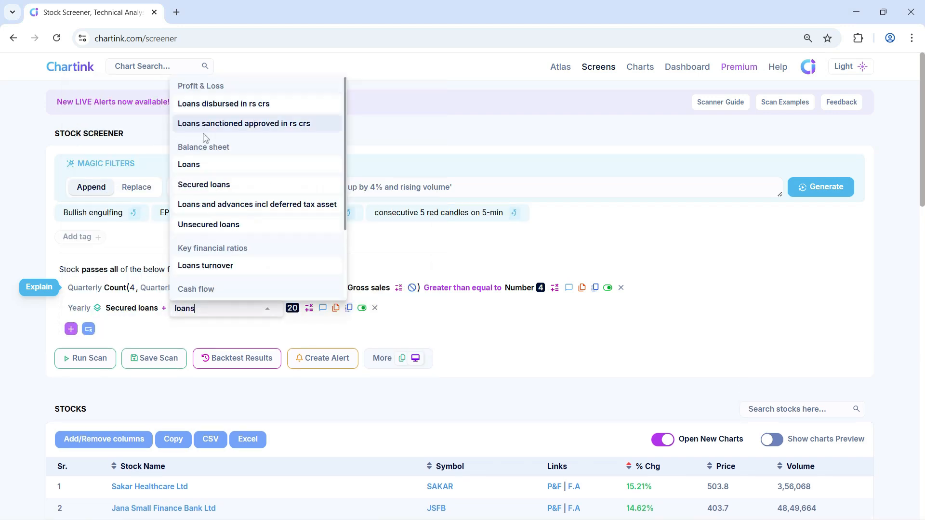
pyautogui.click(217, 225)
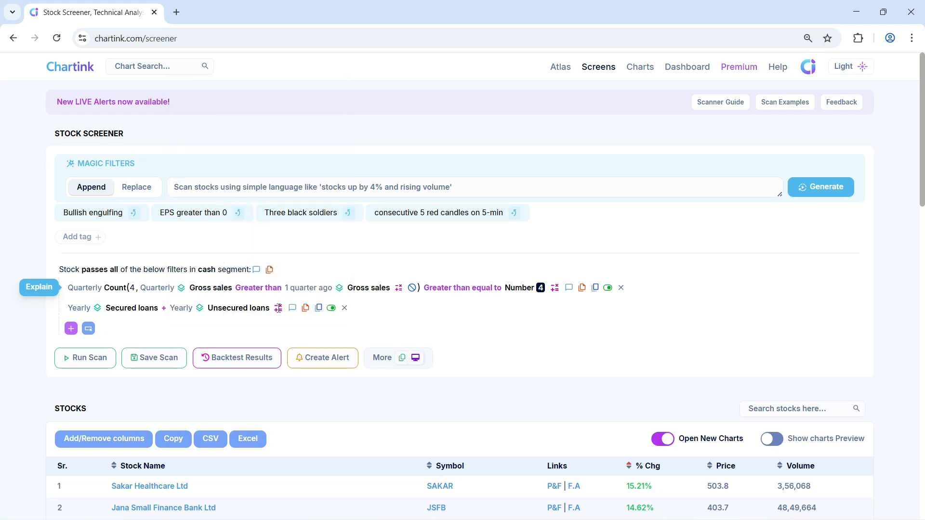
# Compare the yearly loans sum as Less than the sum of Secured loans and Unsecured loans
pyautogui.click(309, 265)
pyautogui.write('loans')
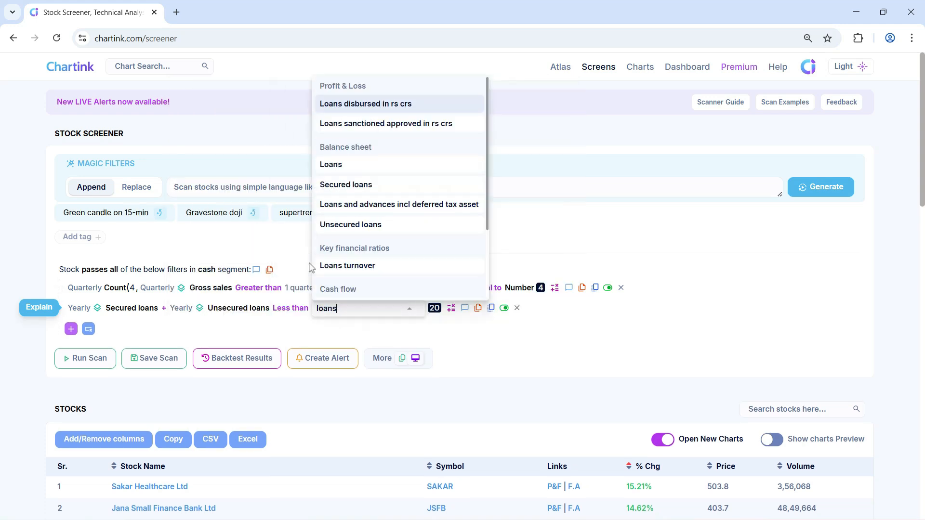
pyautogui.click(361, 186)
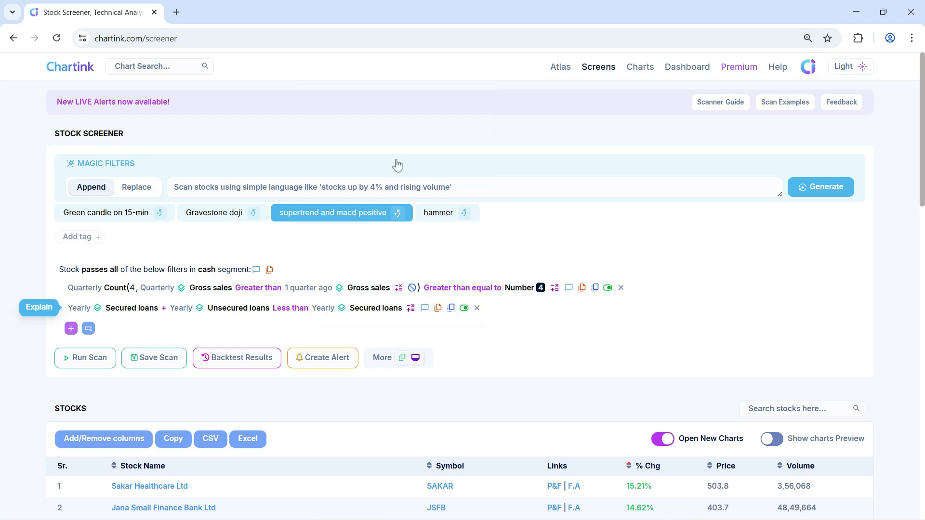
pyautogui.click(411, 308)
pyautogui.click(424, 90)
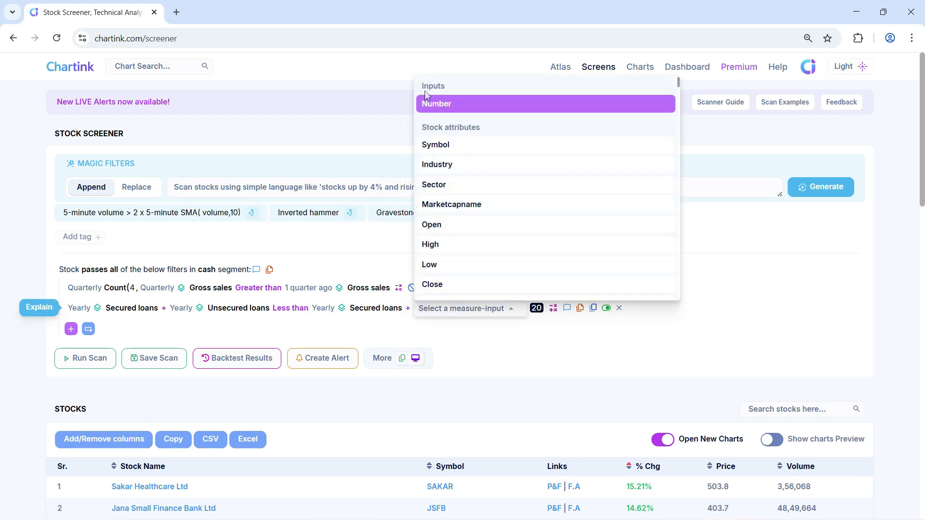
pyautogui.write('loans')
pyautogui.click(471, 225)
# Set the offset of both loan measures after the Less than operator to 1 year ago
pyautogui.click(427, 309)
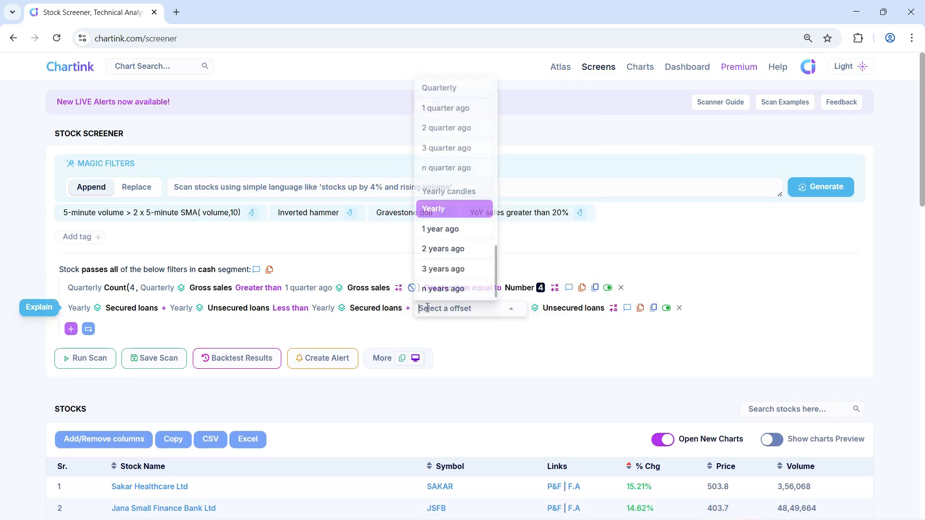
pyautogui.click(440, 229)
pyautogui.click(325, 308)
pyautogui.click(344, 236)
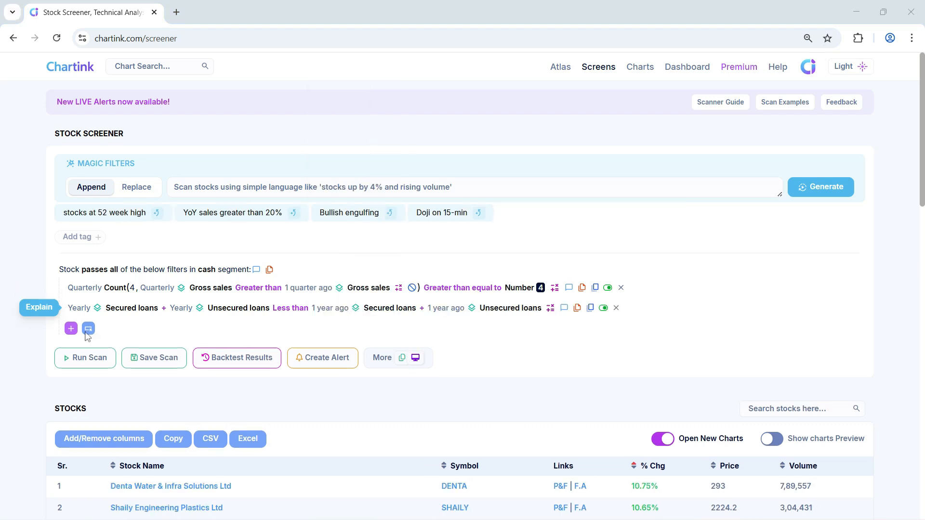
# Add a filter for yearly Return on net worth percentage Greater than Number 20
pyautogui.click(70, 329)
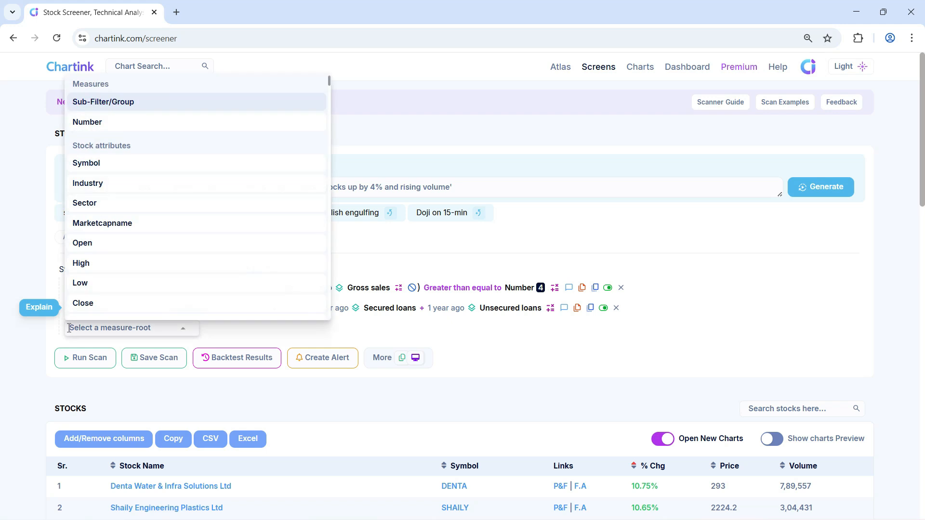
pyautogui.write('return')
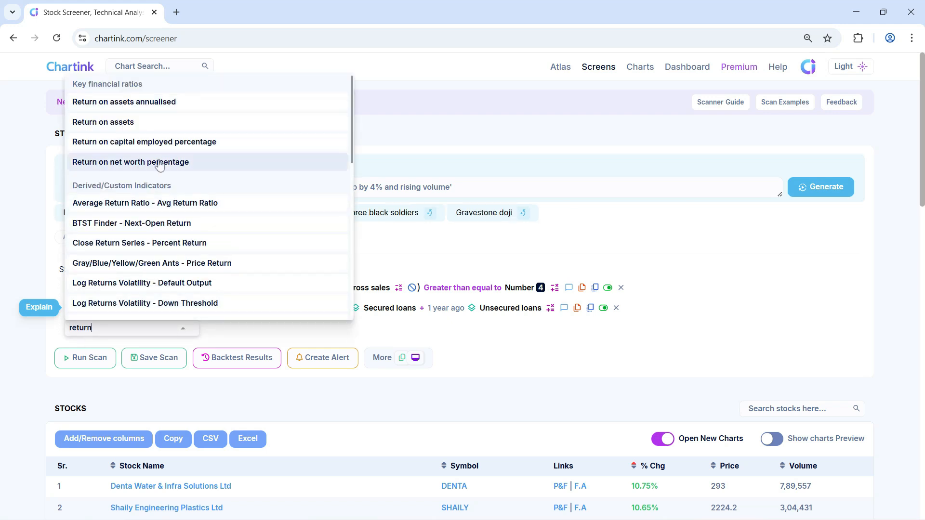
pyautogui.click(155, 163)
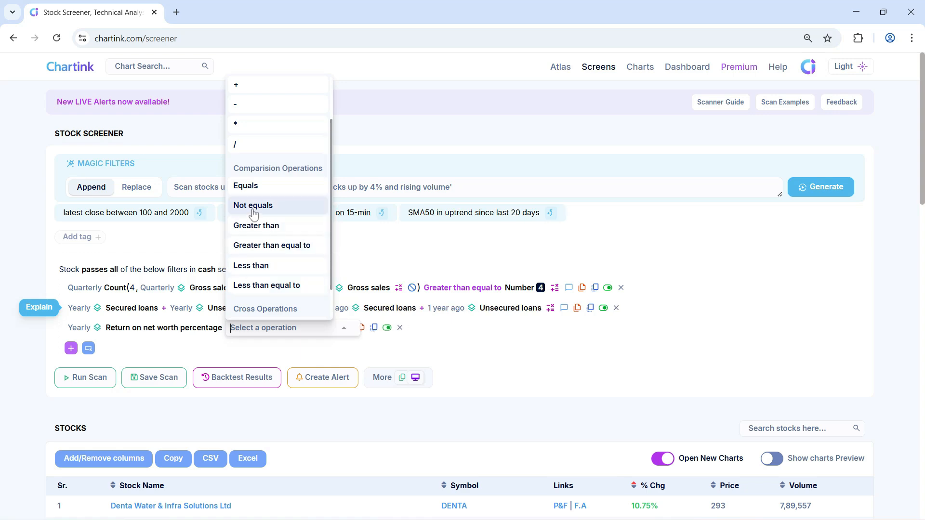
pyautogui.click(256, 226)
pyautogui.write('20')
pyautogui.press('Return')
# Add a filter for yearly Debt equity ratio Less than Number 1
pyautogui.write('debt')
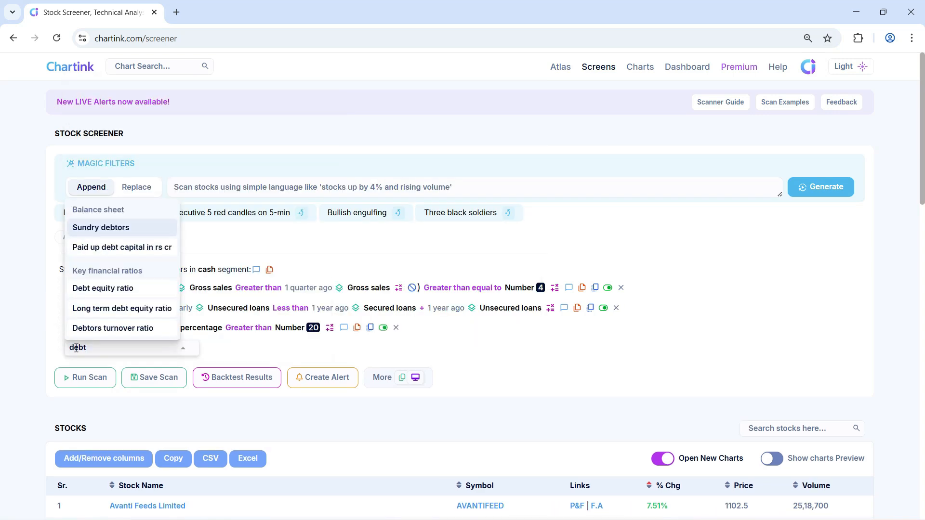
pyautogui.click(103, 207)
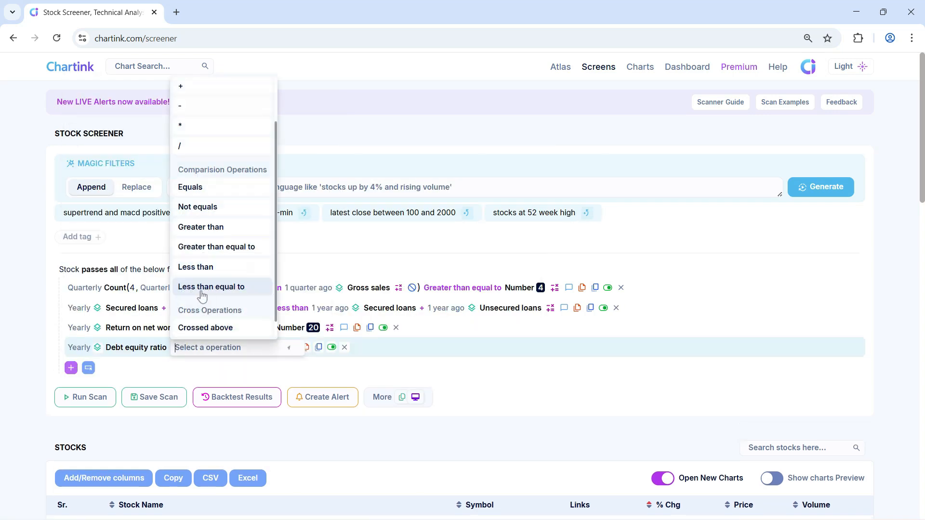
pyautogui.click(207, 266)
pyautogui.click(231, 372)
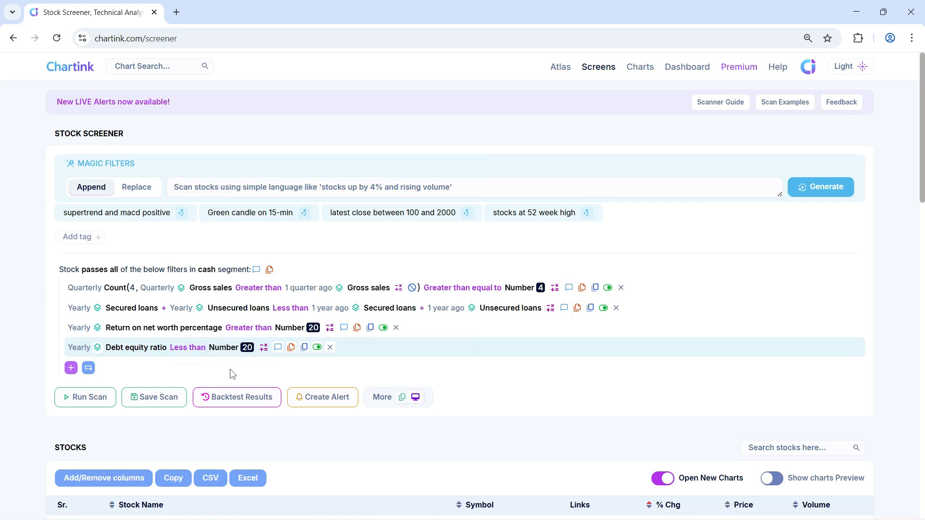
pyautogui.click(247, 349)
pyautogui.write('1')
pyautogui.click(253, 367)
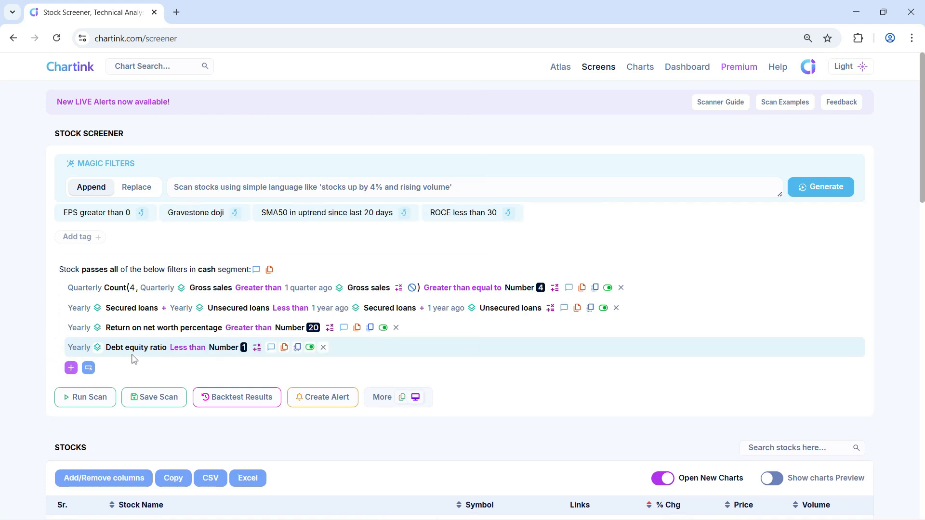
# Add a filter for yearly Net cash from operating activities Greater than Number 0
pyautogui.click(71, 368)
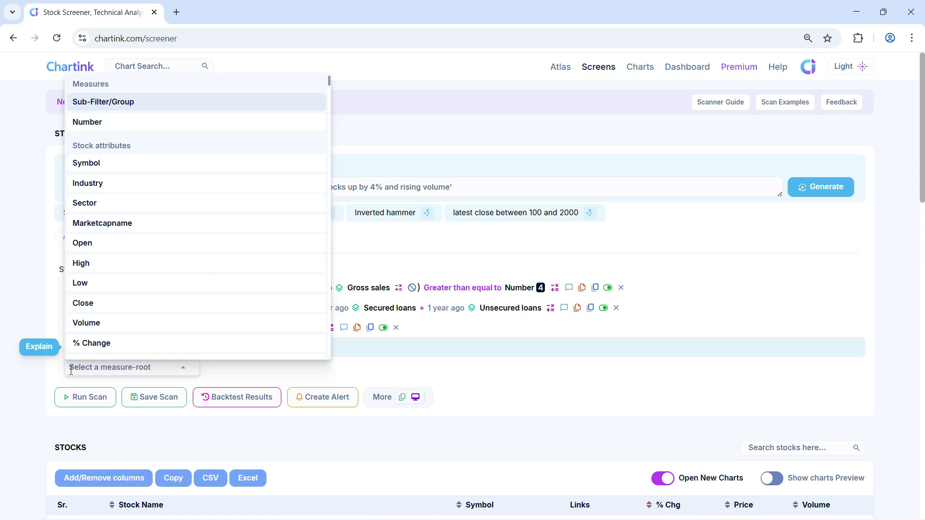
pyautogui.write('net ')
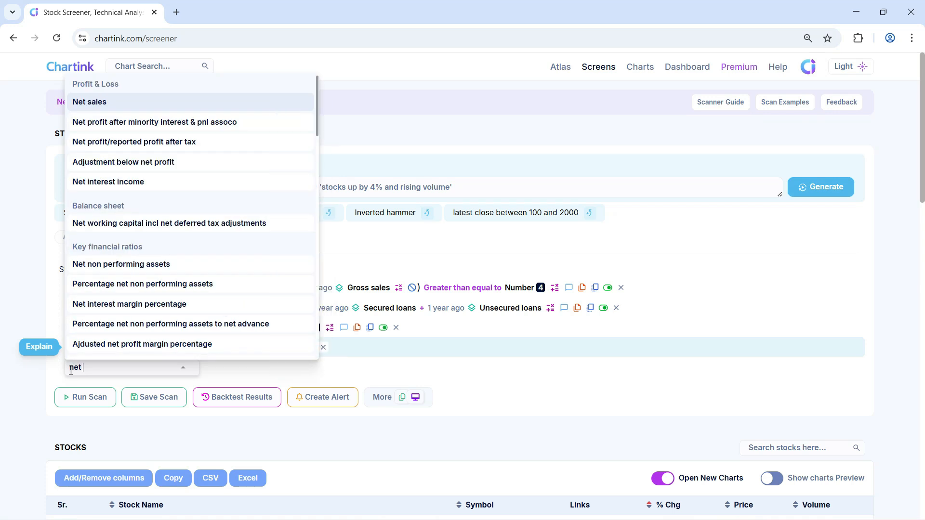
pyautogui.write('cas')
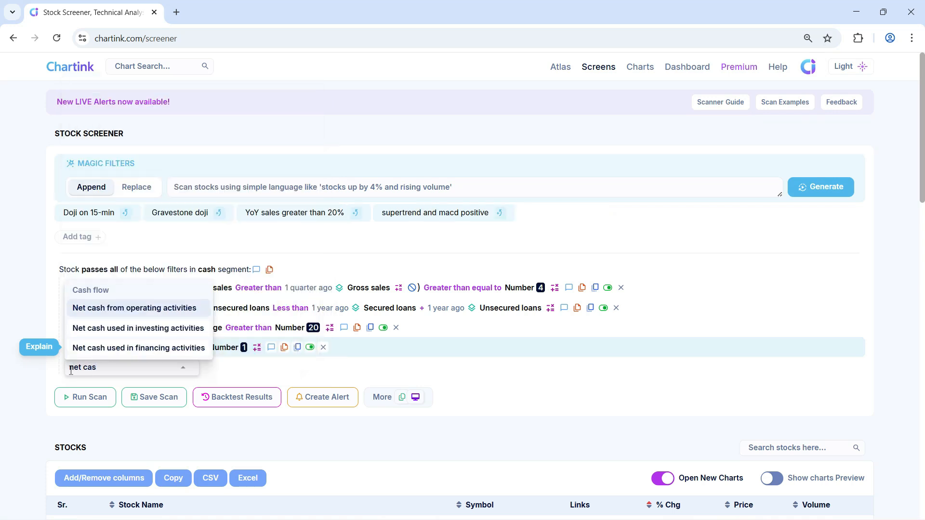
pyautogui.click(147, 309)
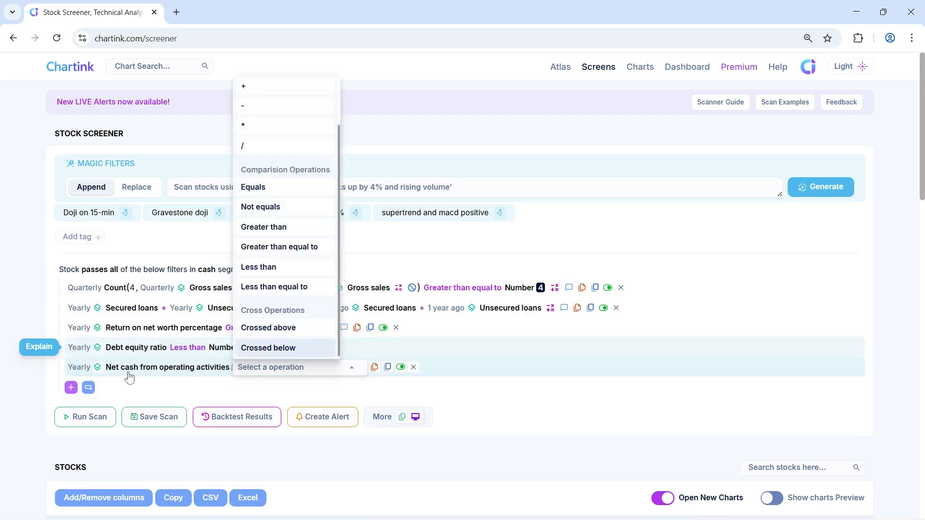
pyautogui.click(288, 231)
pyautogui.click(282, 382)
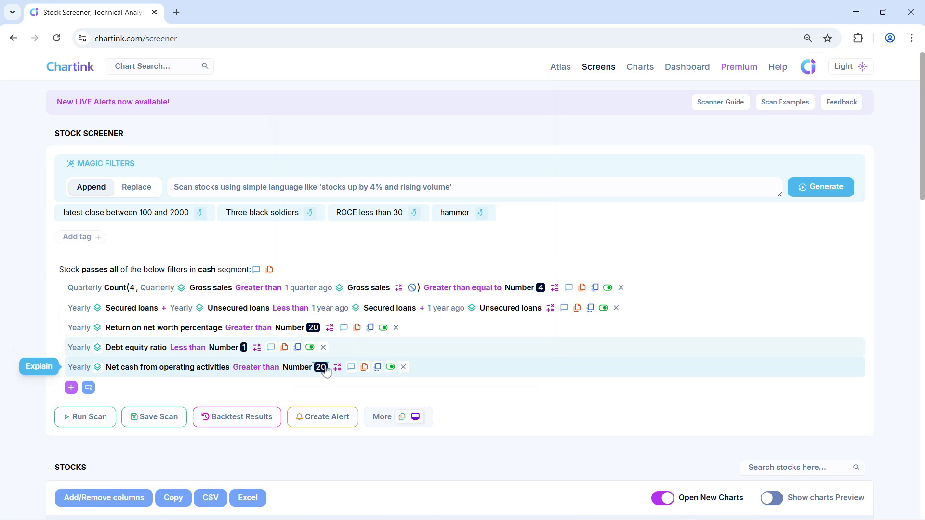
pyautogui.click(321, 367)
pyautogui.write('0')
pyautogui.press('Return')
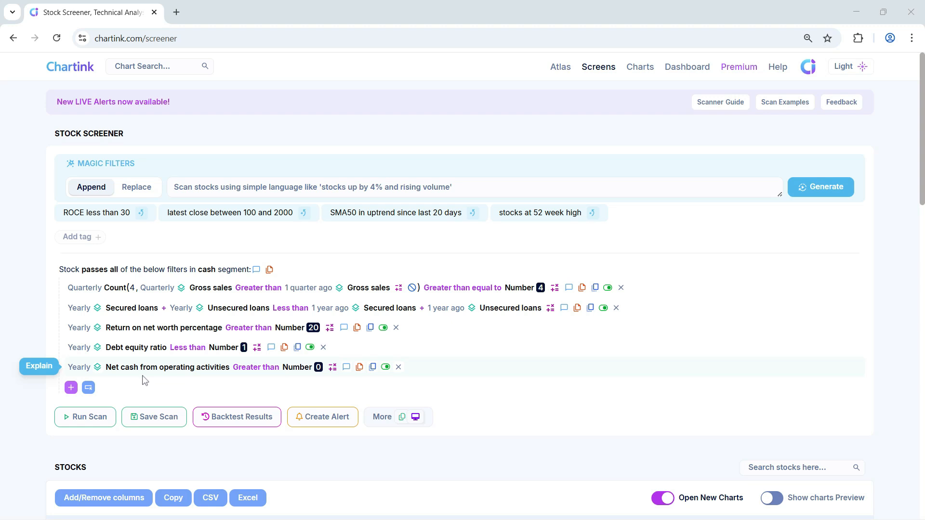
# Add a filter starting with quarterly Total foreign promoter and group percentage plus quarterly Indian promoter and group percentage
pyautogui.click(71, 389)
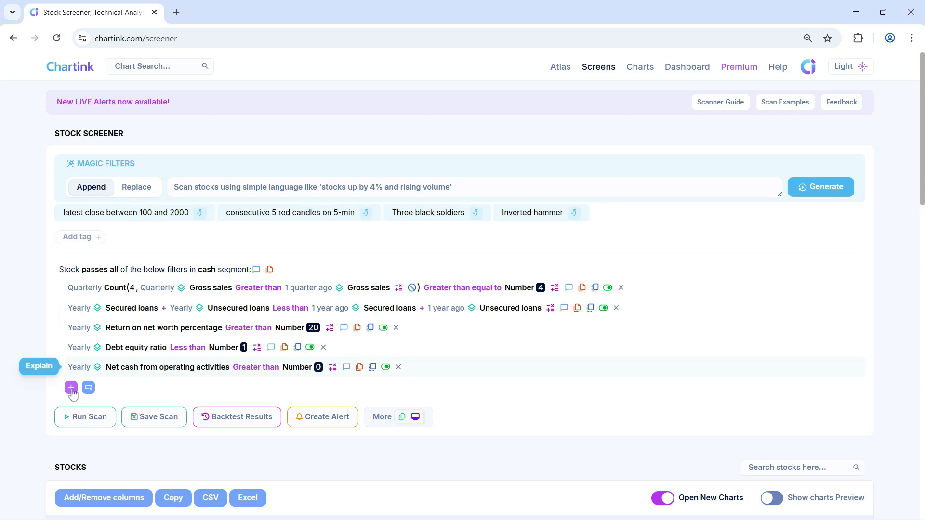
pyautogui.write('promoter and group')
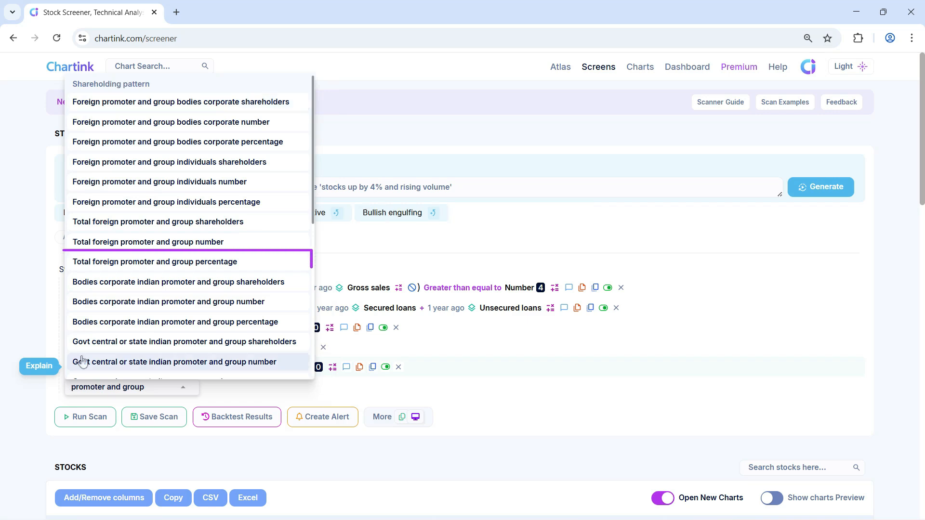
pyautogui.click(215, 265)
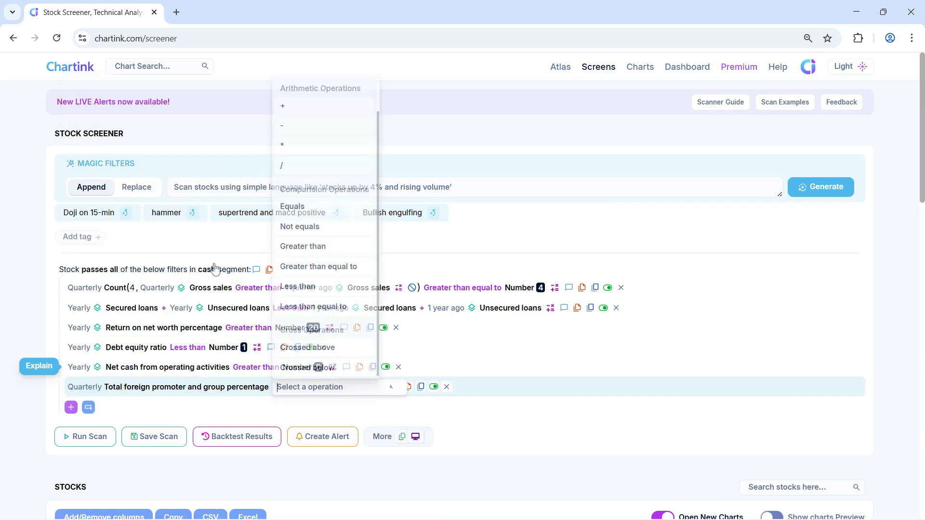
pyautogui.click(305, 113)
pyautogui.write('promoter and group')
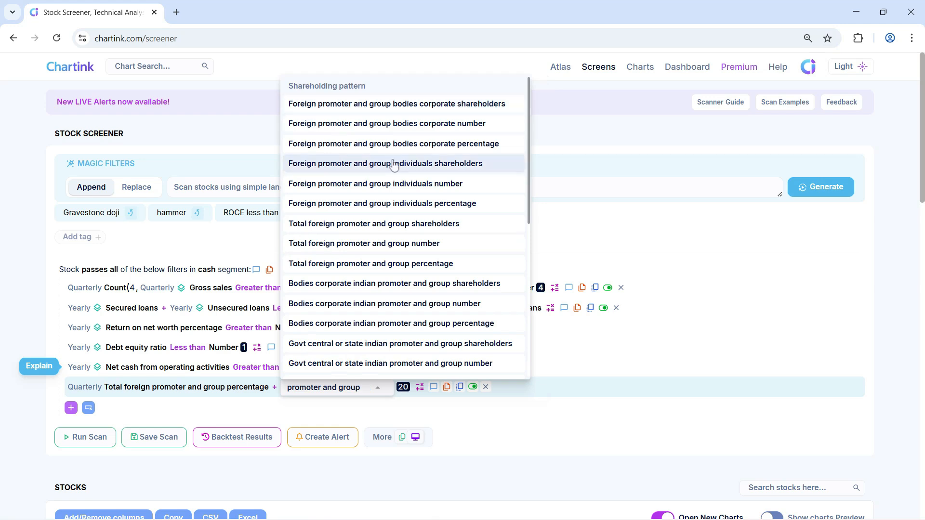
pyautogui.scroll(-10, 383, 166)
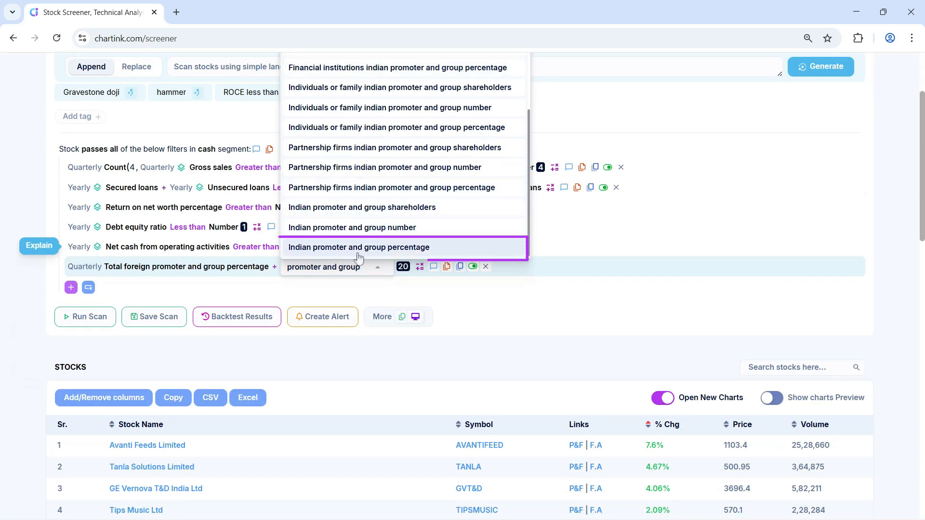
pyautogui.click(359, 250)
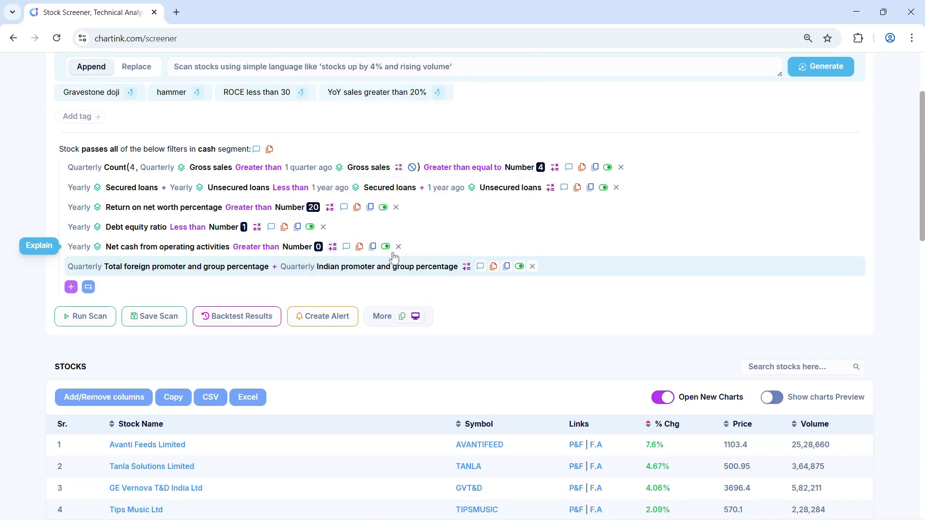
# Compare the promoter sum as Greater than quarterly Total foreign promoter and group percentage plus quarterly Indian promoter and group percentage
pyautogui.click(466, 268)
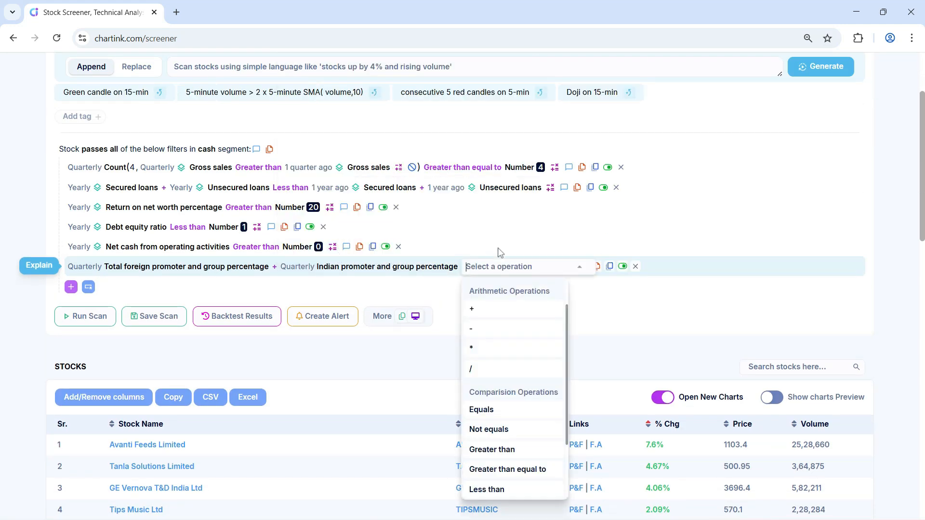
pyautogui.click(482, 455)
pyautogui.write('promoter and group')
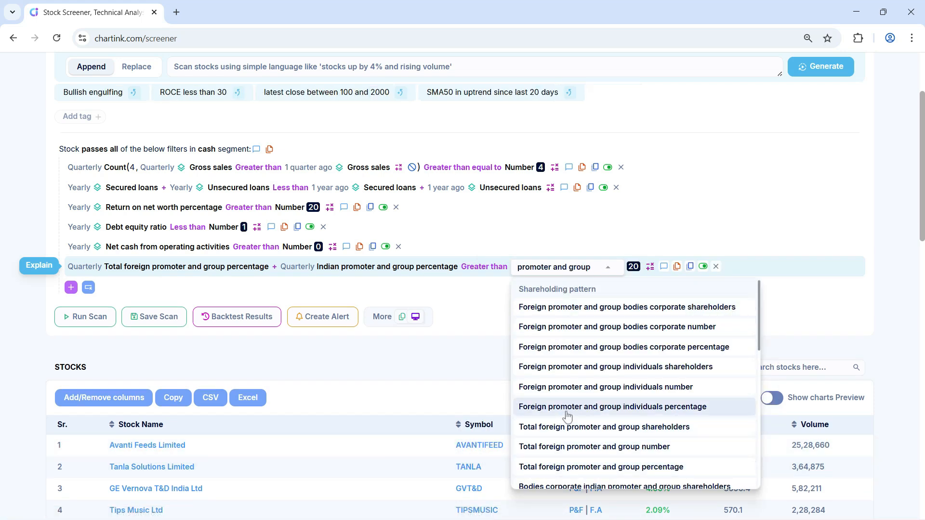
pyautogui.click(568, 468)
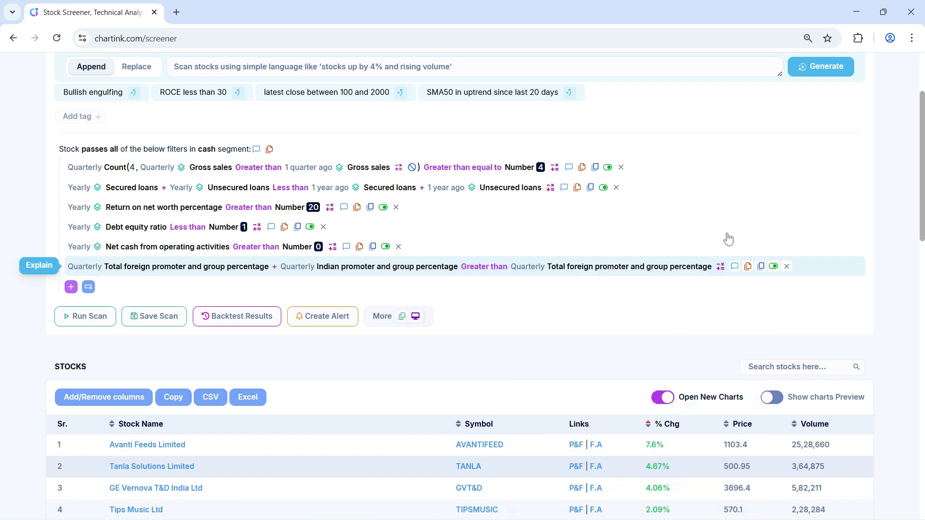
pyautogui.click(720, 267)
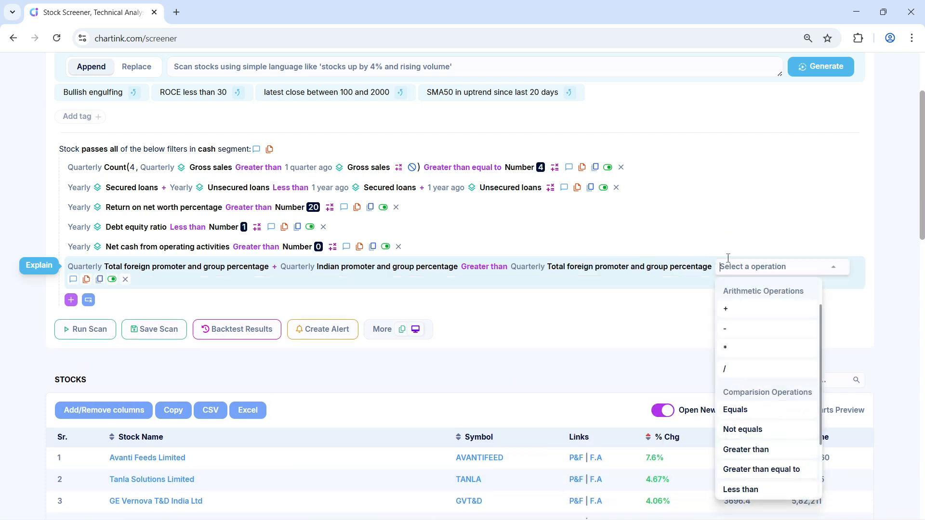
pyautogui.click(735, 309)
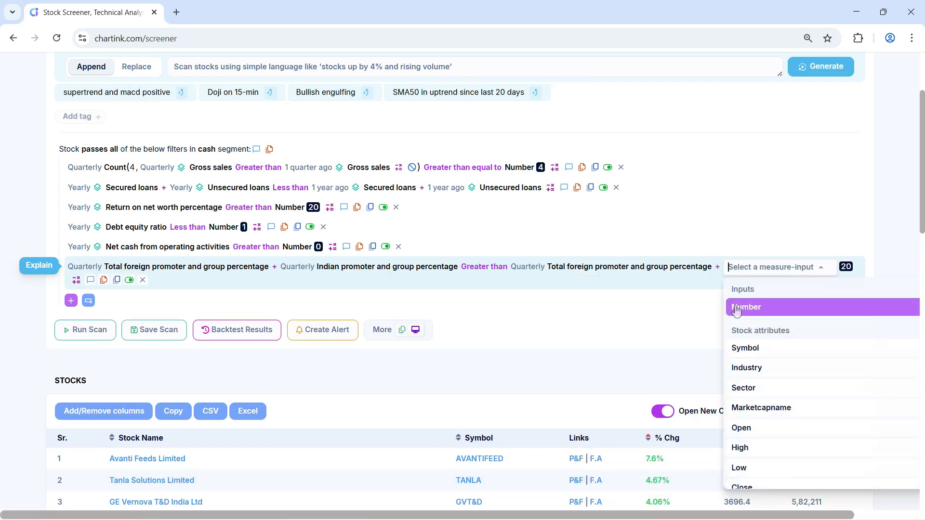
pyautogui.write('promoter and group')
pyautogui.scroll(-10, 736, 311)
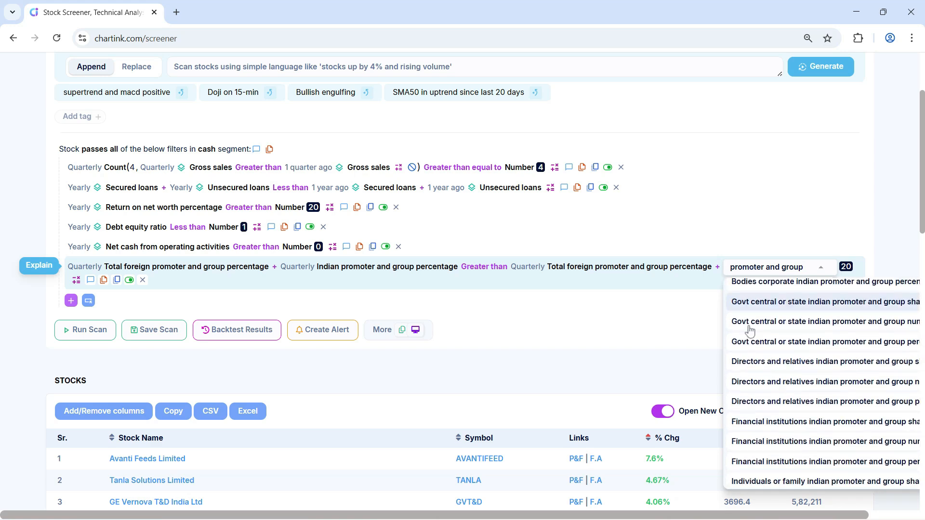
pyautogui.scroll(-1, 753, 361)
pyautogui.click(754, 358)
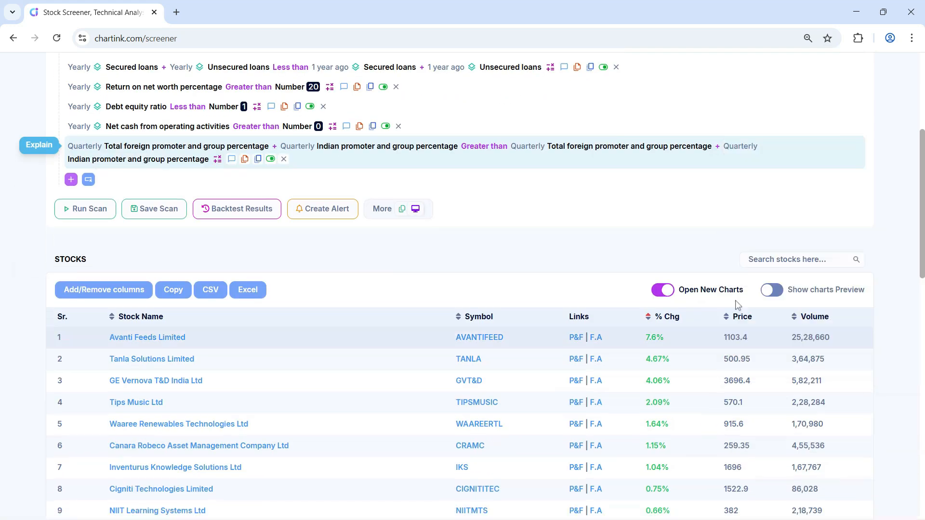
# Set the offset of both promoter percentages after the Greater than operator to 1 quarter ago, and run the scan
pyautogui.click(741, 151)
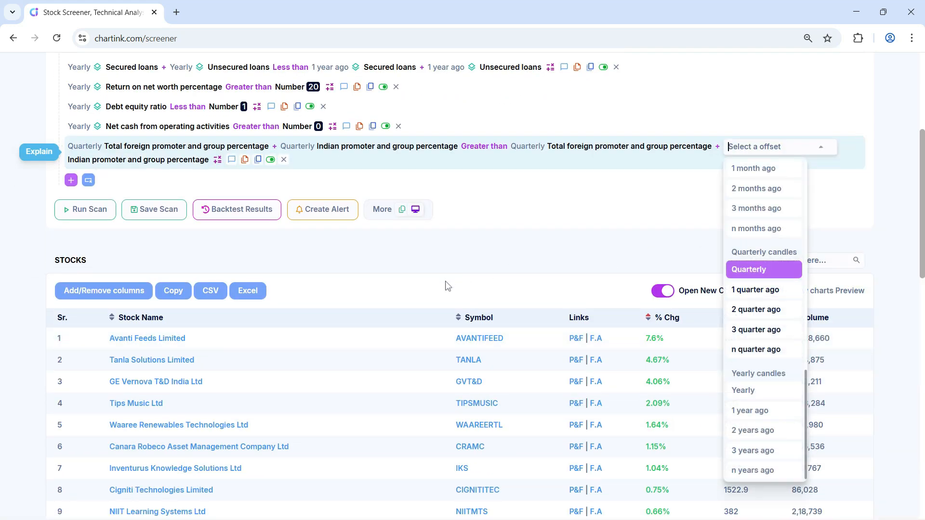
pyautogui.click(745, 291)
pyautogui.click(536, 150)
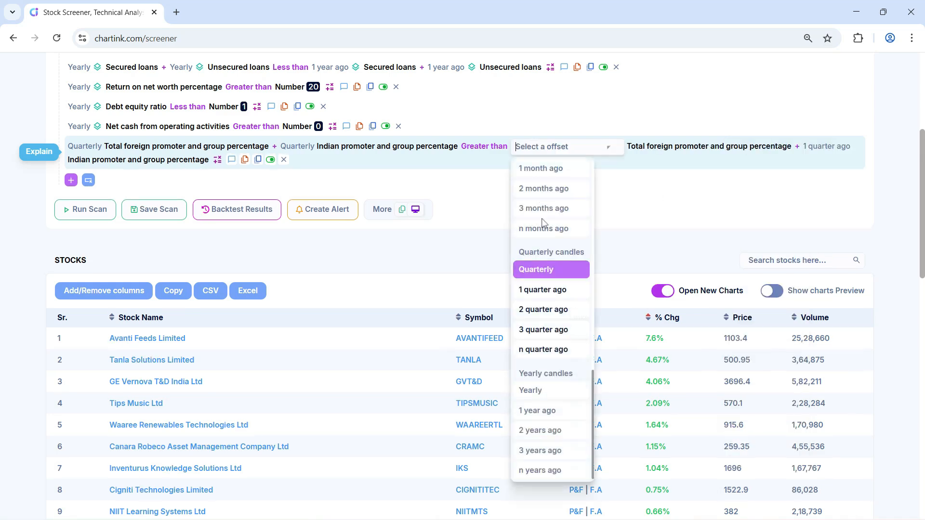
pyautogui.click(543, 289)
pyautogui.scroll(3, 546, 235)
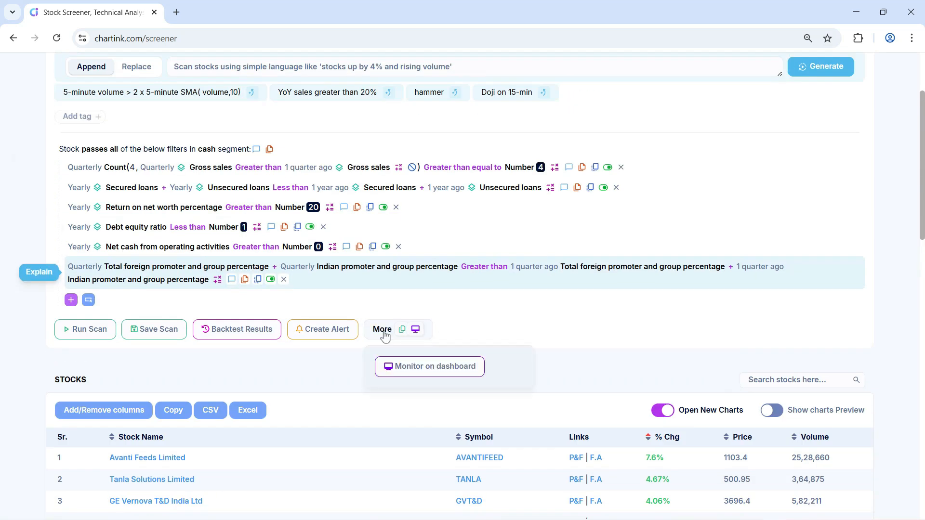
pyautogui.click(93, 333)
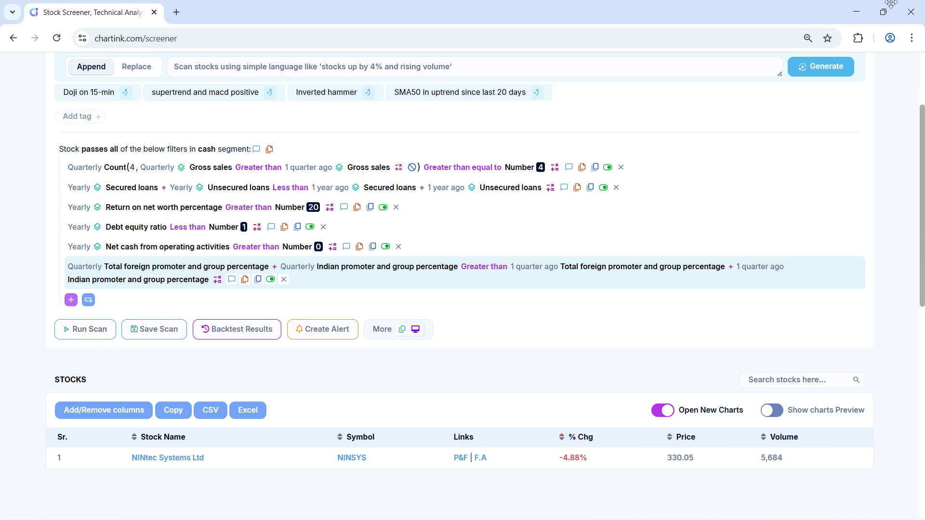